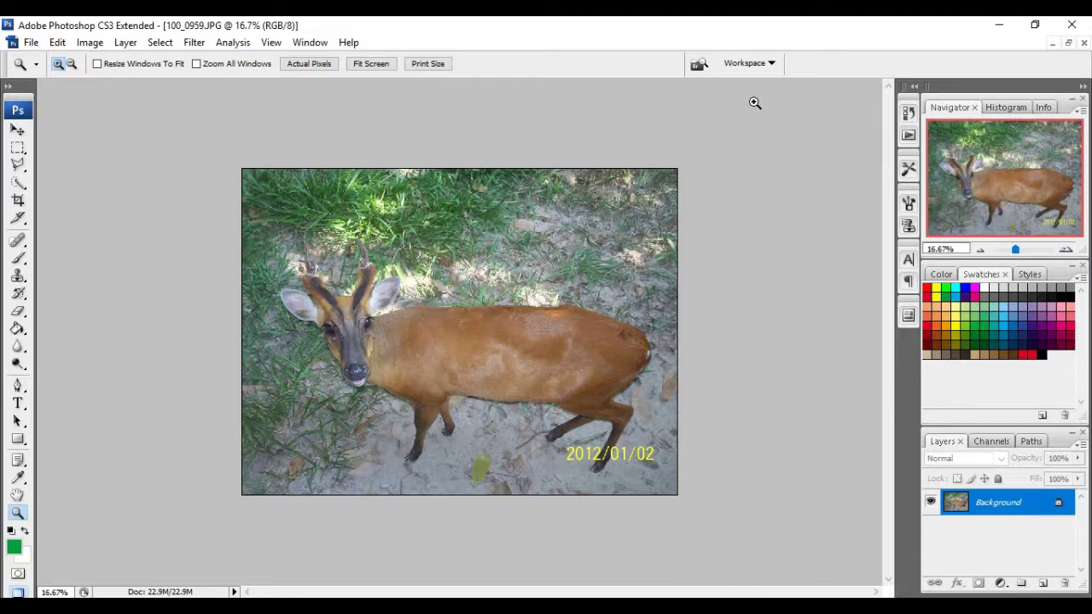
Draw an elliptical marquee selection around the deer's head and front half
{"action": "left_click", "coordinate": [18, 147]}
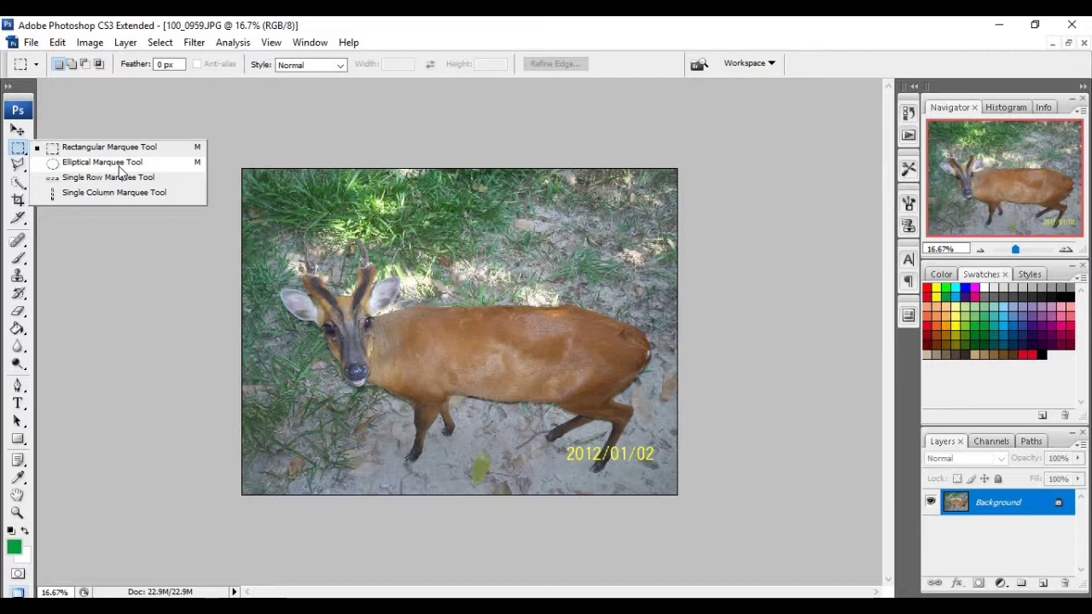
{"action": "left_click", "coordinate": [119, 163]}
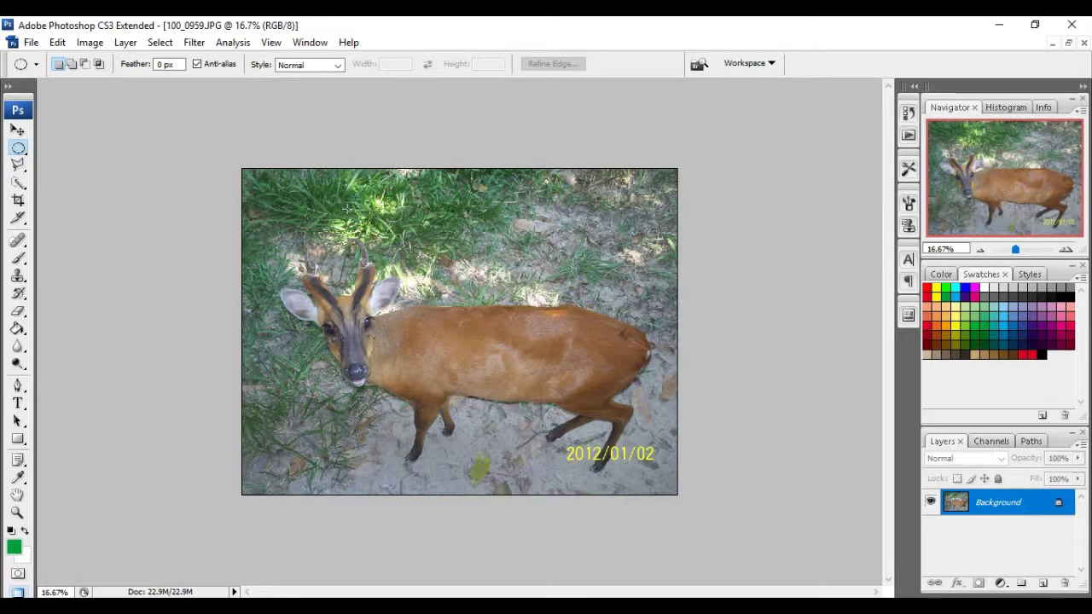
{"action": "right_click", "coordinate": [18, 147]}
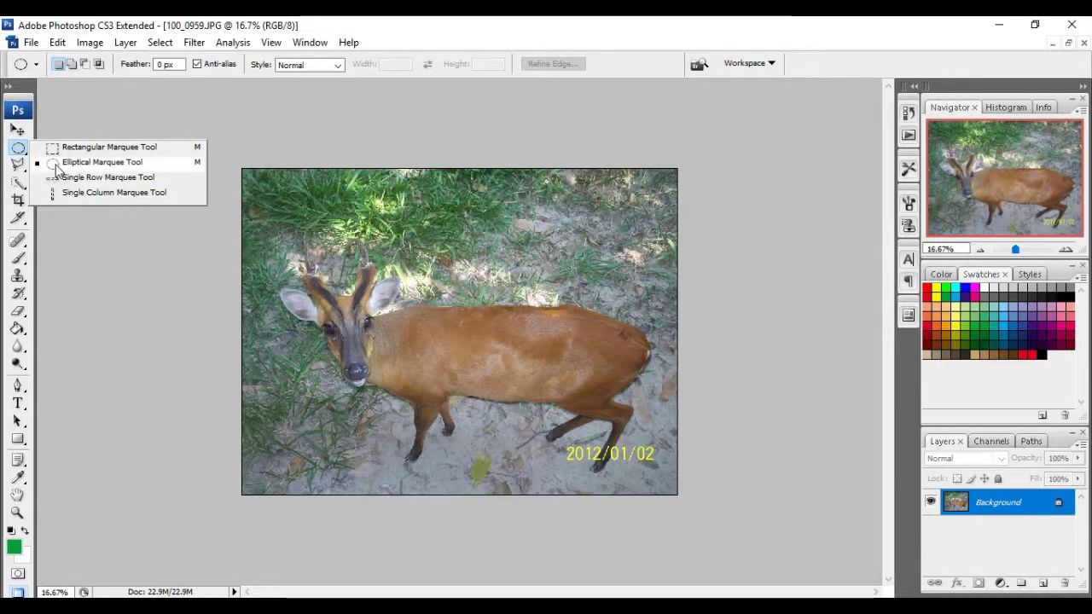
{"action": "left_click", "coordinate": [57, 163]}
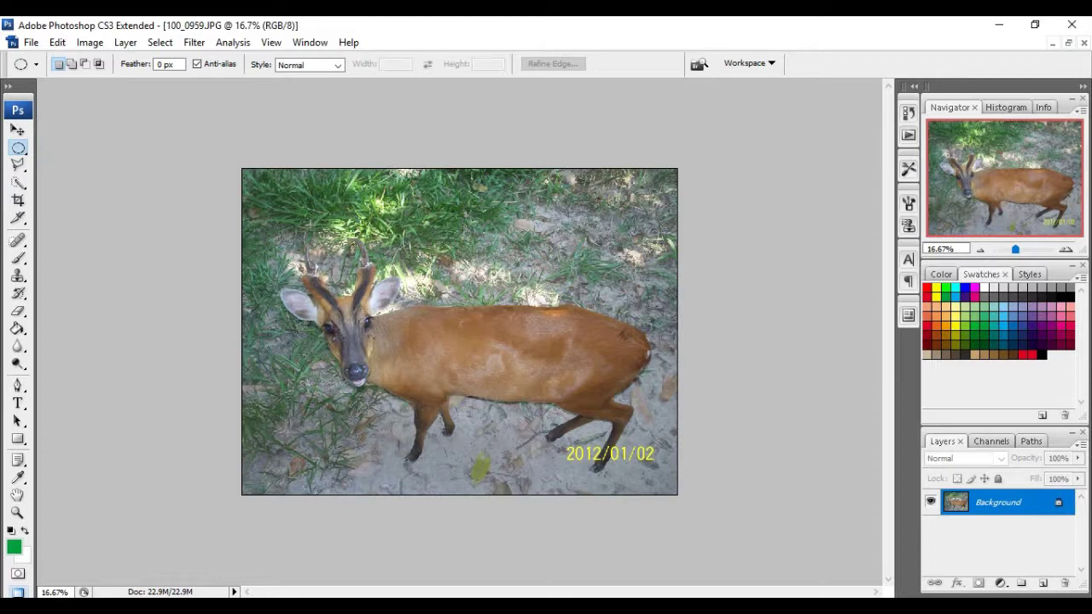
{"action": "left_click", "coordinate": [299, 208]}
{"action": "key", "text": "ctrl+shift+d"}
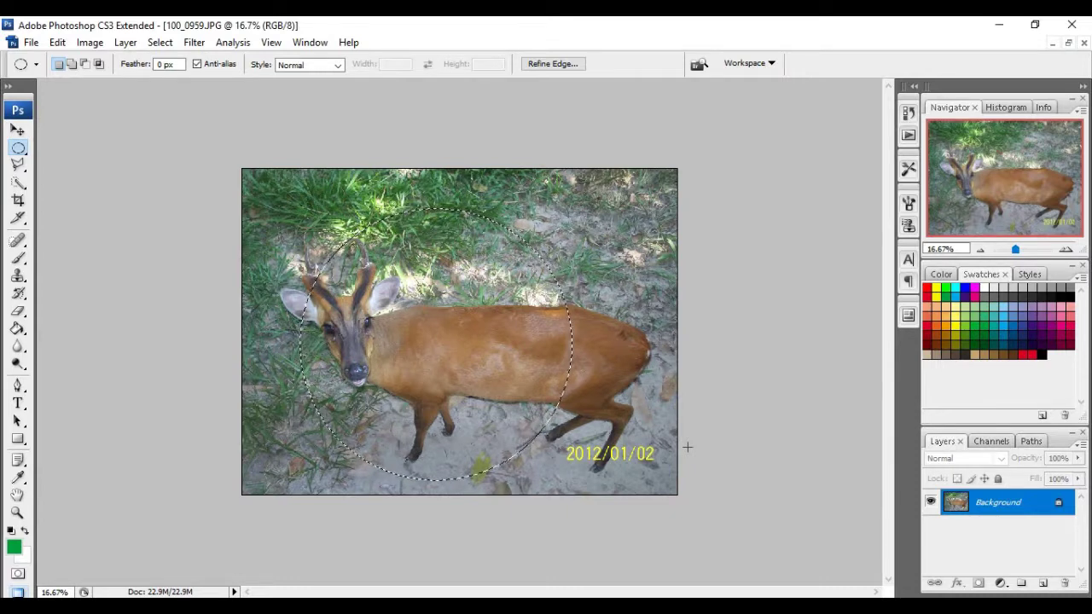
Invert the selection so everything outside the deer's oval is selected
{"action": "left_click", "coordinate": [165, 43]}
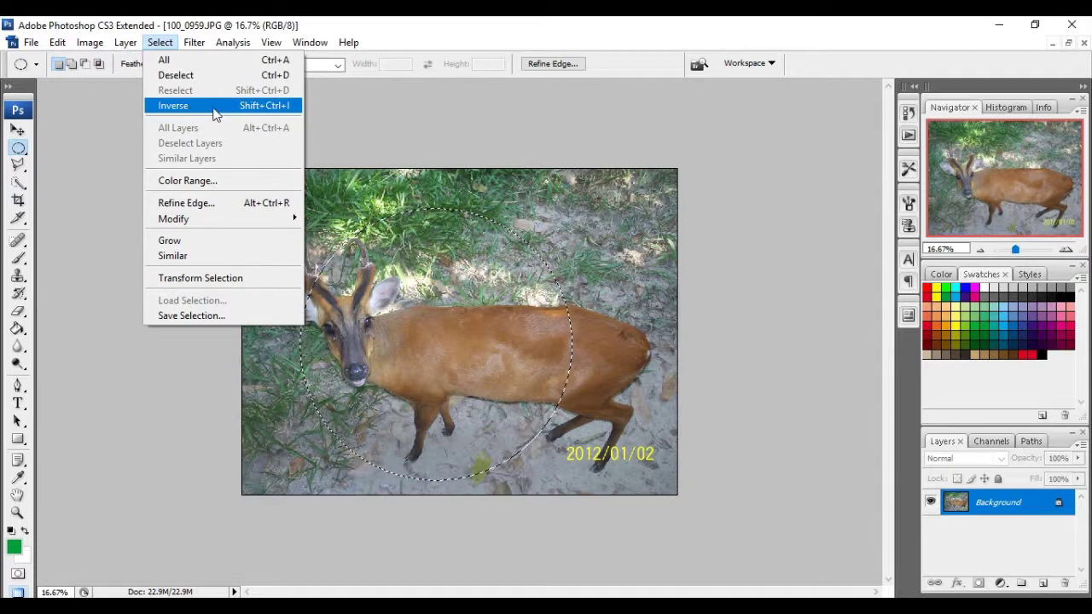
{"action": "left_click", "coordinate": [216, 114]}
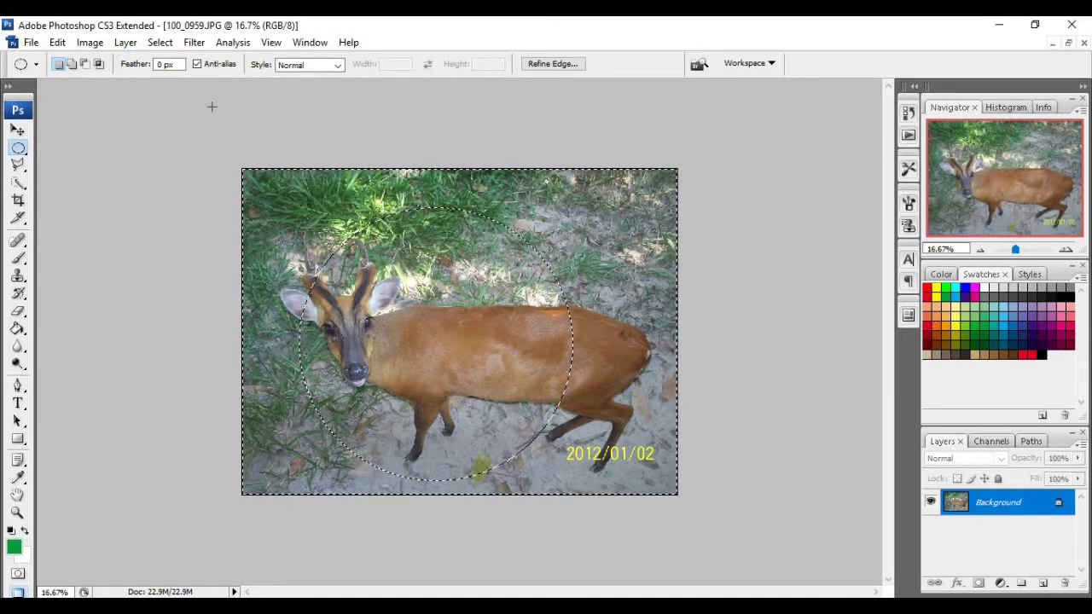
{"action": "left_click", "coordinate": [197, 45]}
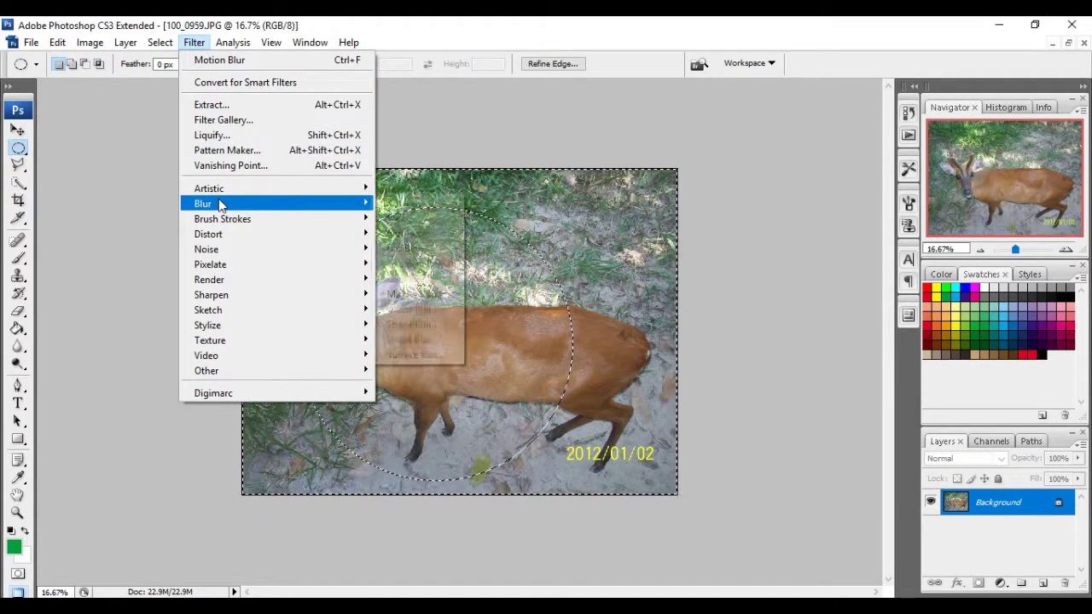
{"action": "mouse_move", "coordinate": [203, 203]}
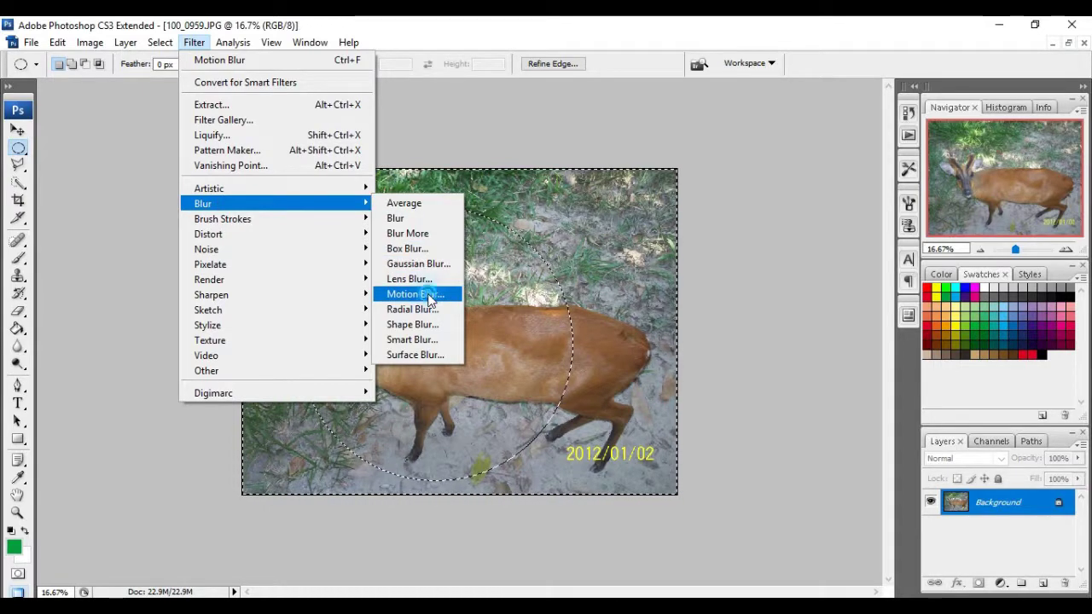
Apply a Motion Blur with angle 56° and distance 15 pixels outside the oval
{"action": "left_click", "coordinate": [426, 294]}
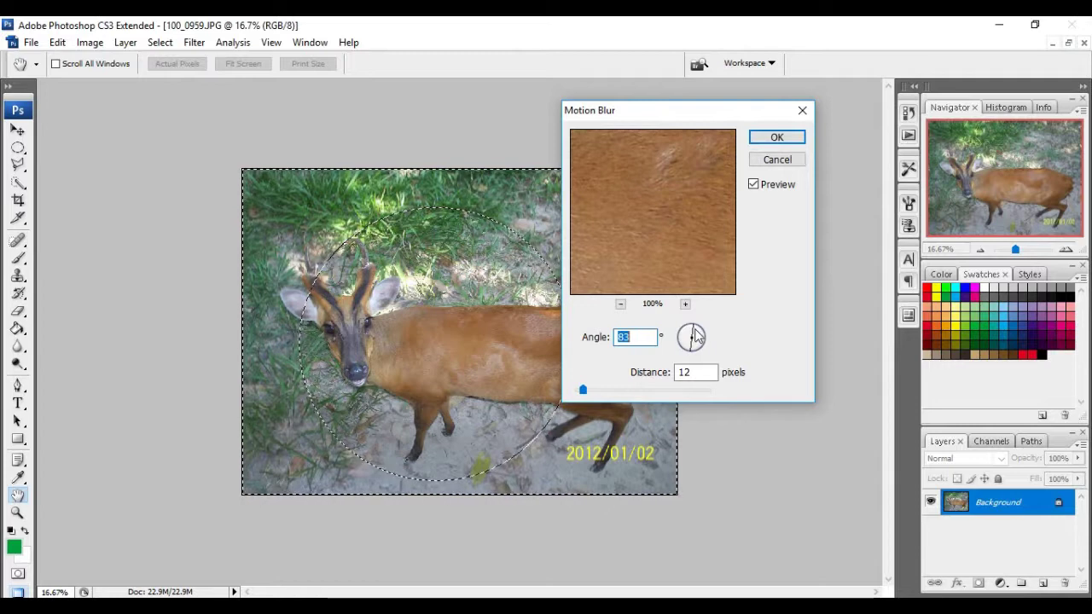
{"action": "left_click_drag", "start_coordinate": [696, 336], "coordinate": [697, 328]}
{"action": "left_click", "coordinate": [697, 371]}
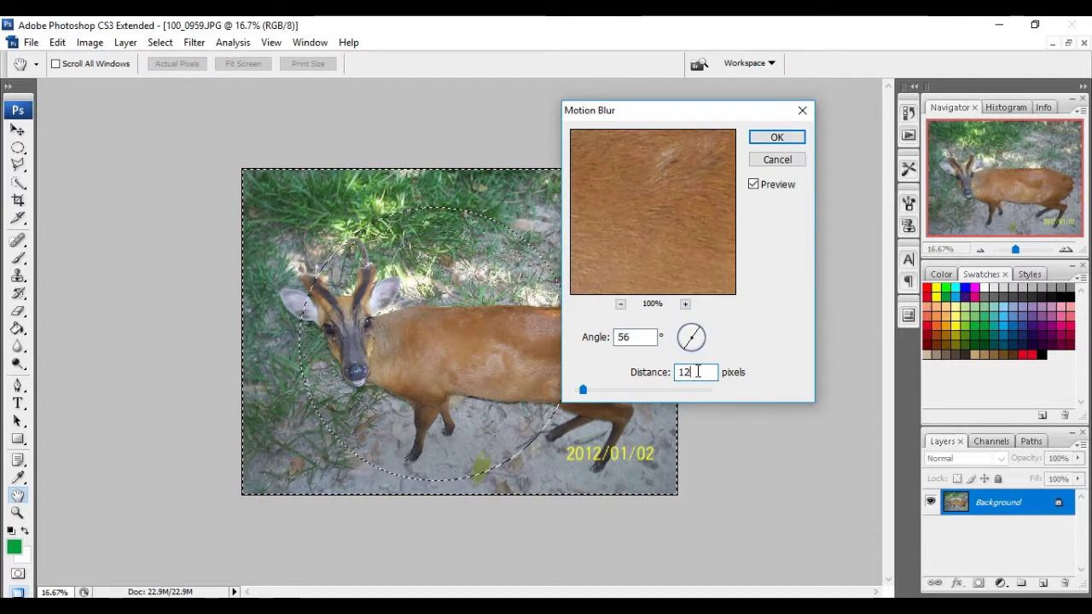
{"action": "key", "text": "BackSpace"}
{"action": "type", "text": "5"}
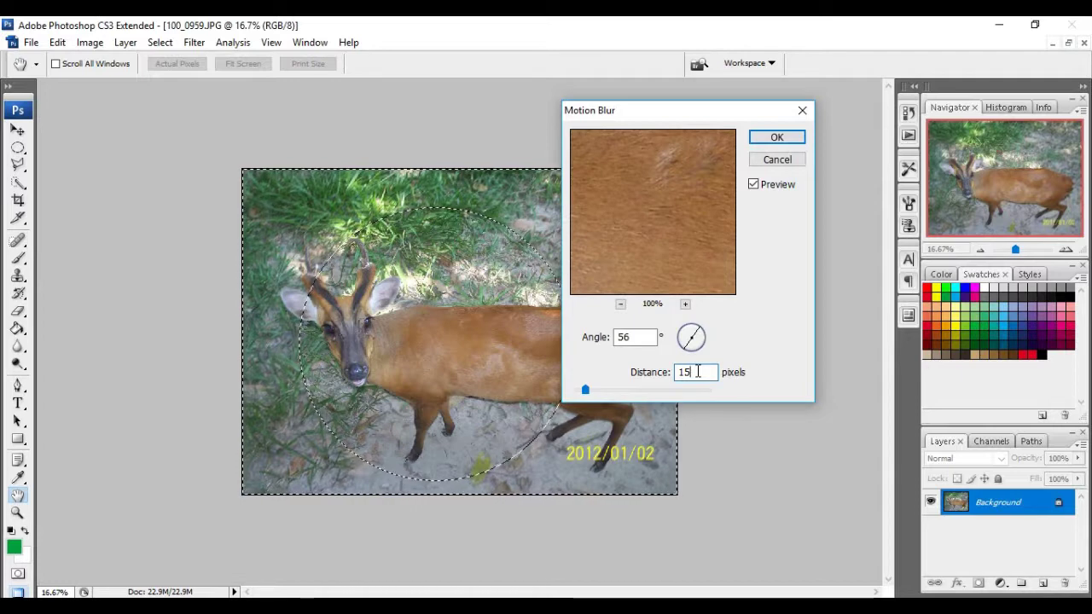
{"action": "left_click", "coordinate": [777, 138]}
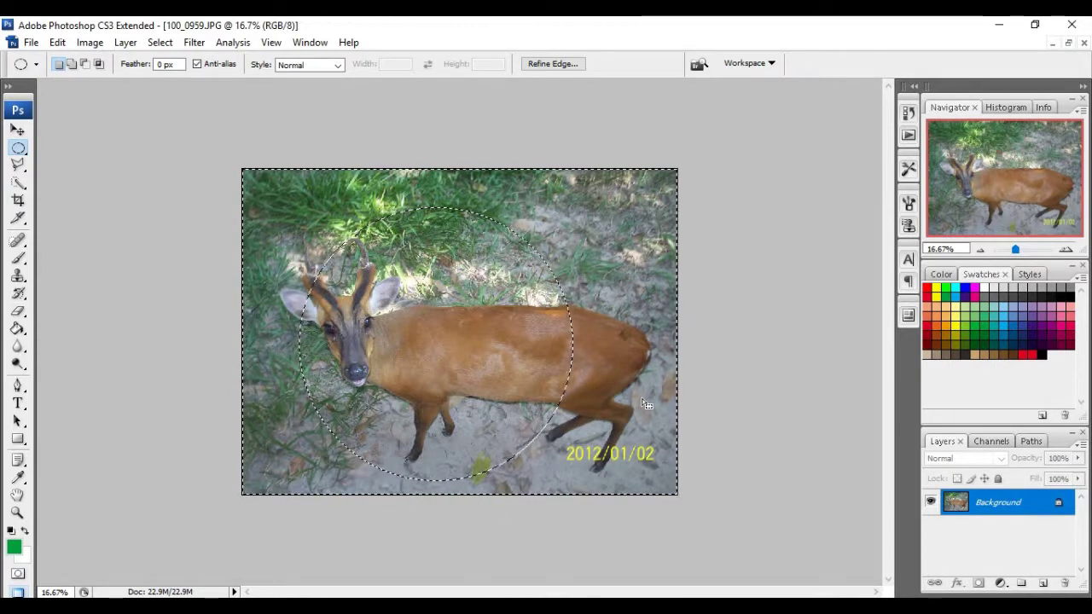
Deselect and draw a larger oval over the deer's head and front body
{"action": "left_click", "coordinate": [646, 404]}
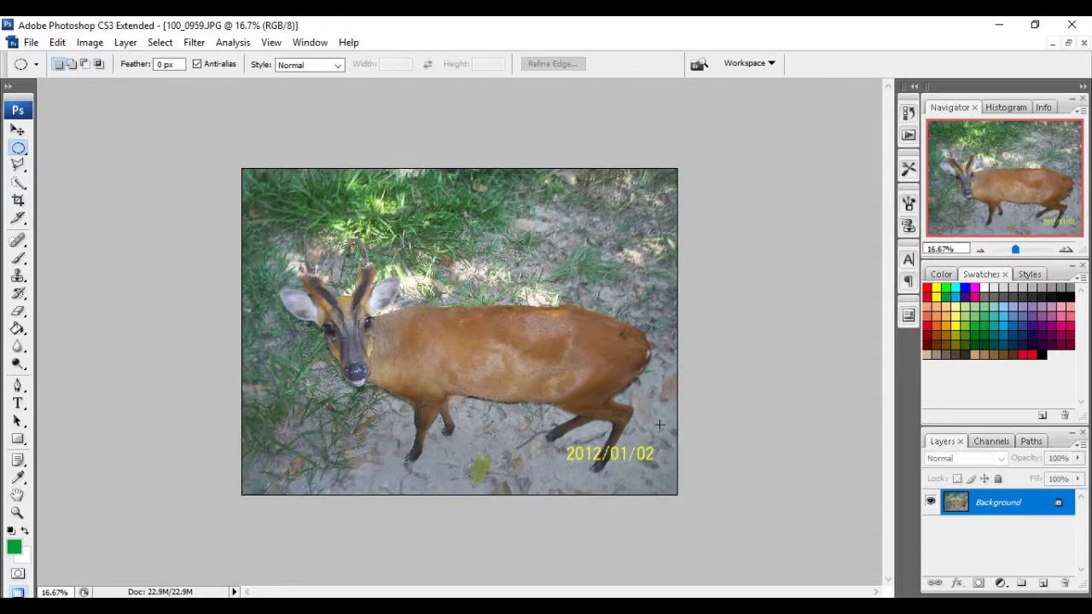
{"action": "left_click_drag", "start_coordinate": [421, 344], "coordinate": [447, 351]}
{"action": "left_click", "coordinate": [465, 340]}
{"action": "left_click", "coordinate": [293, 215]}
{"action": "left_click_drag", "start_coordinate": [286, 209], "coordinate": [585, 512]}
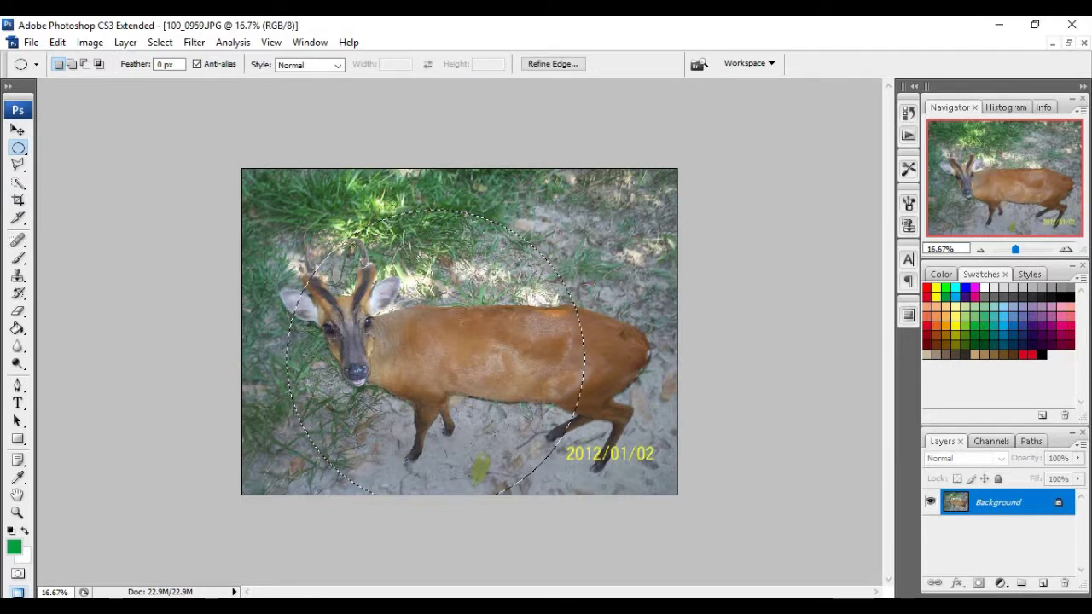
{"action": "left_click", "coordinate": [160, 43]}
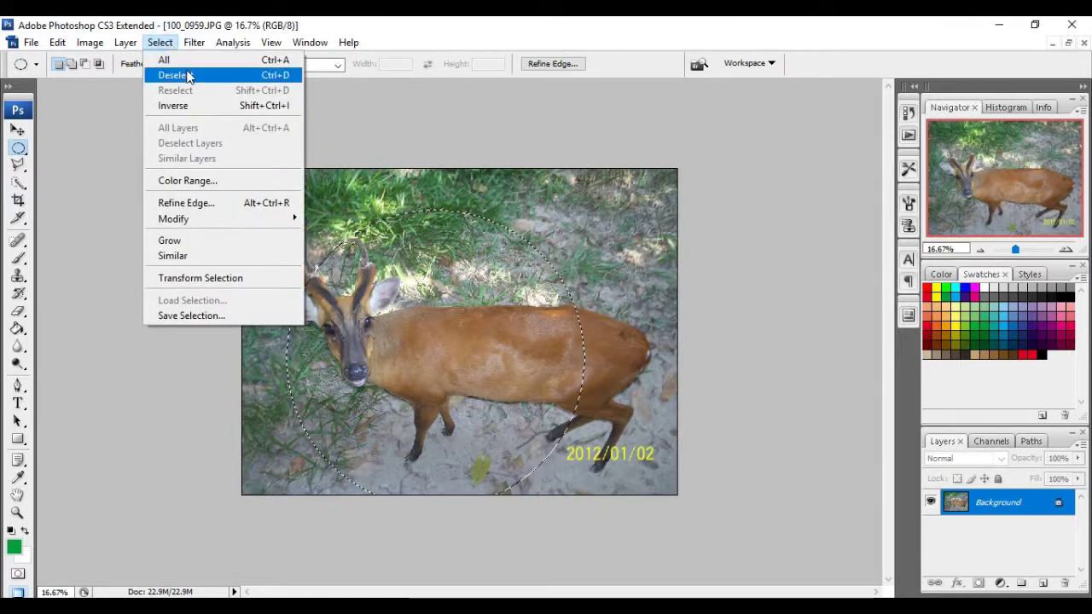
Invert the selection and apply a 56°, 29-pixel Motion Blur to the surroundings
{"action": "left_click", "coordinate": [205, 105]}
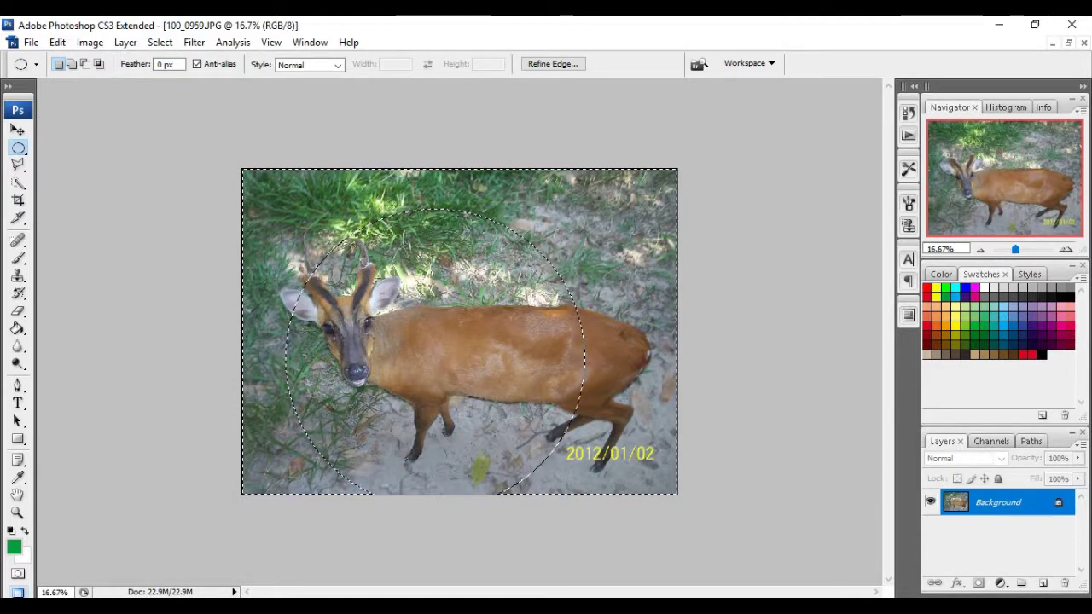
{"action": "left_click", "coordinate": [189, 44]}
{"action": "mouse_move", "coordinate": [256, 204]}
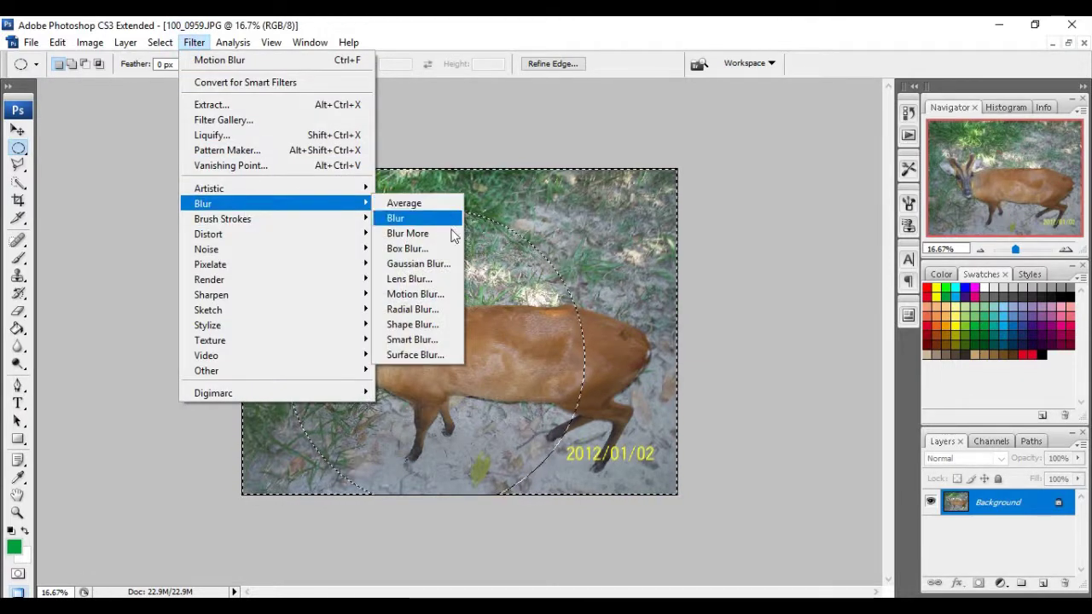
{"action": "left_click", "coordinate": [426, 294]}
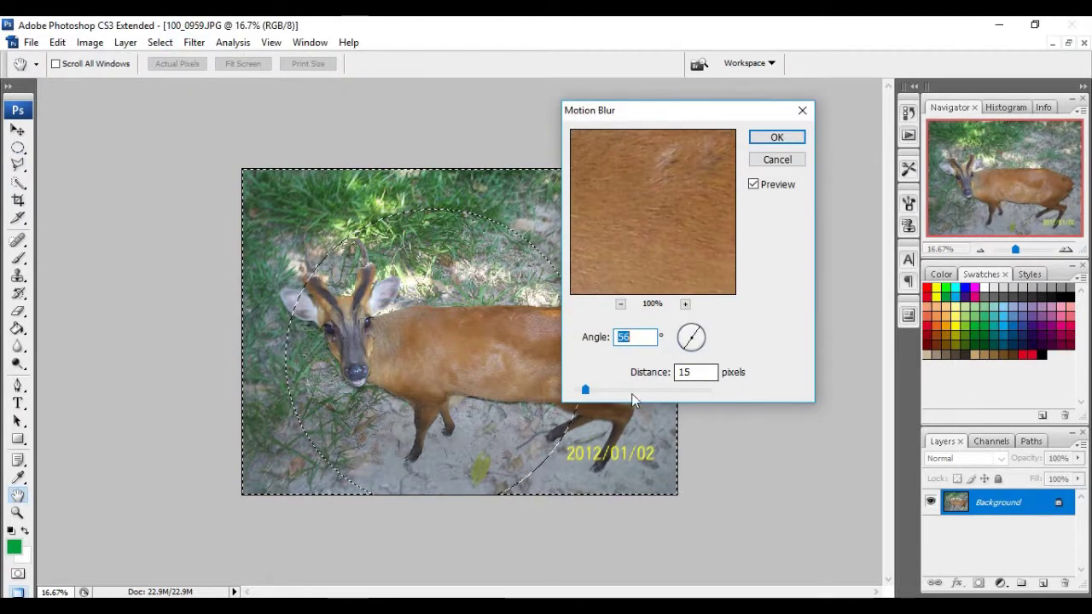
{"action": "left_click_drag", "start_coordinate": [585, 390], "coordinate": [663, 390]}
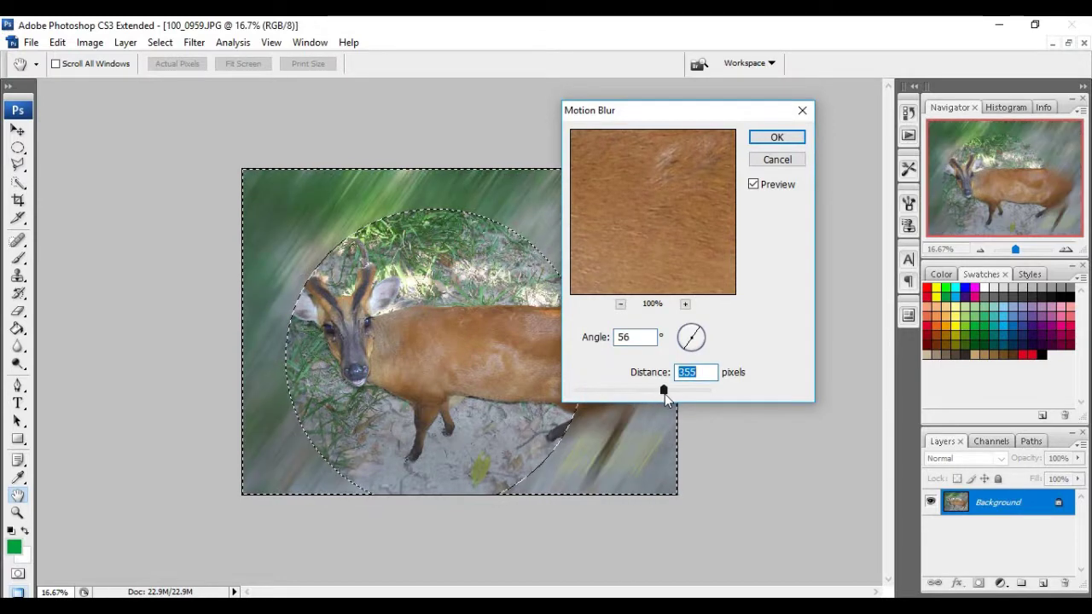
{"action": "left_click_drag", "start_coordinate": [664, 389], "coordinate": [648, 390]}
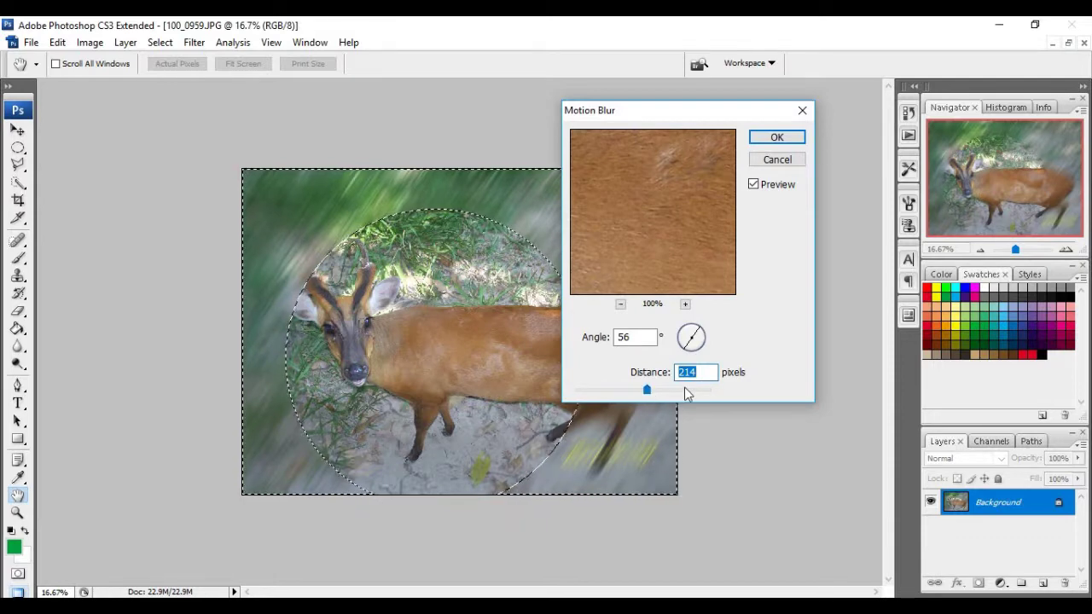
{"action": "left_click_drag", "start_coordinate": [642, 391], "coordinate": [596, 390]}
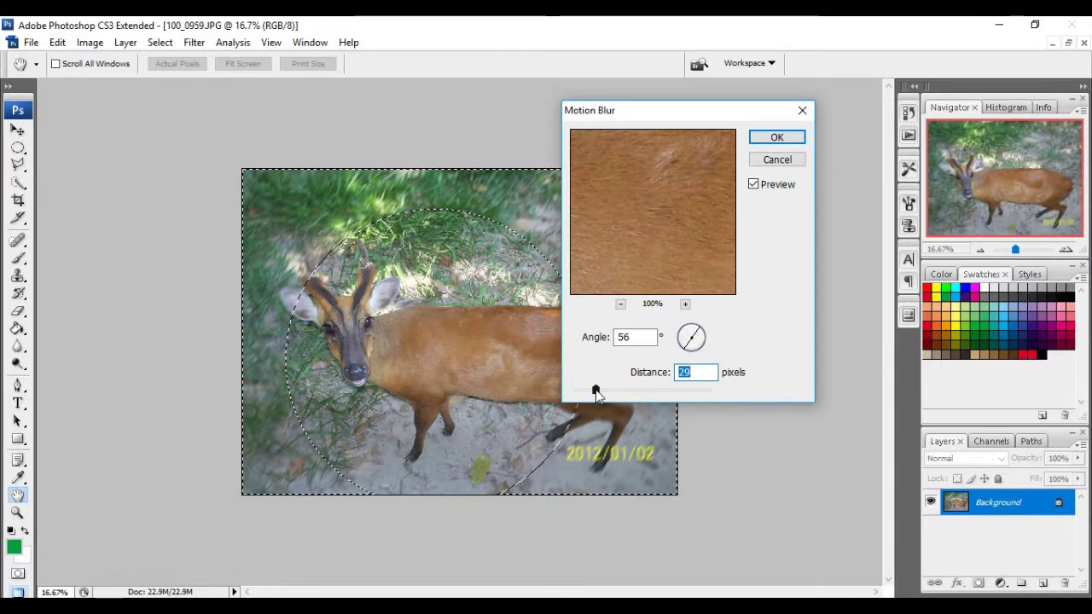
{"action": "left_click", "coordinate": [786, 139]}
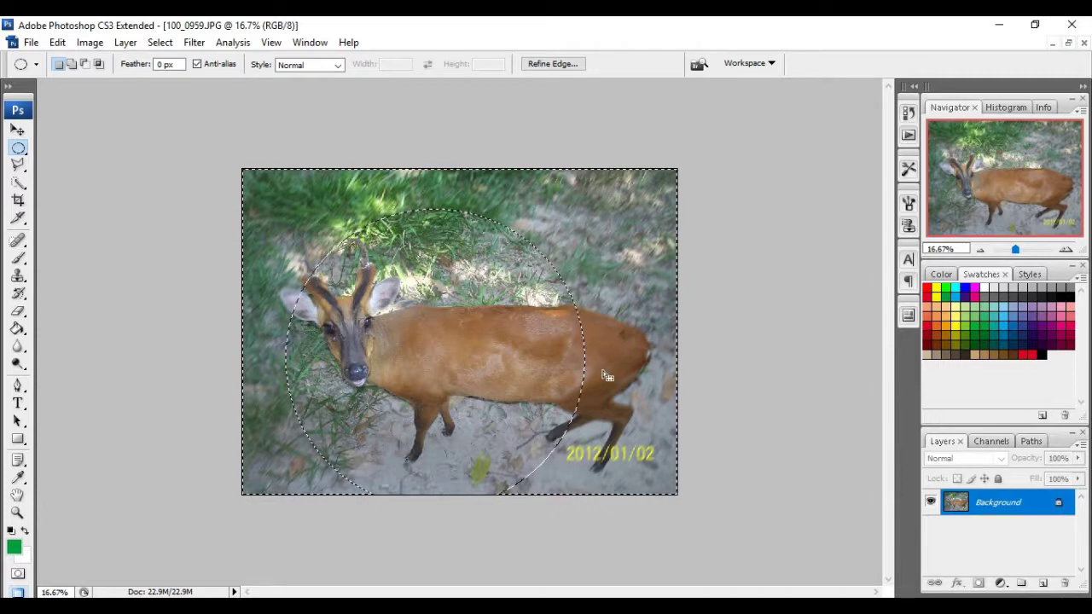
{"action": "left_click", "coordinate": [159, 42]}
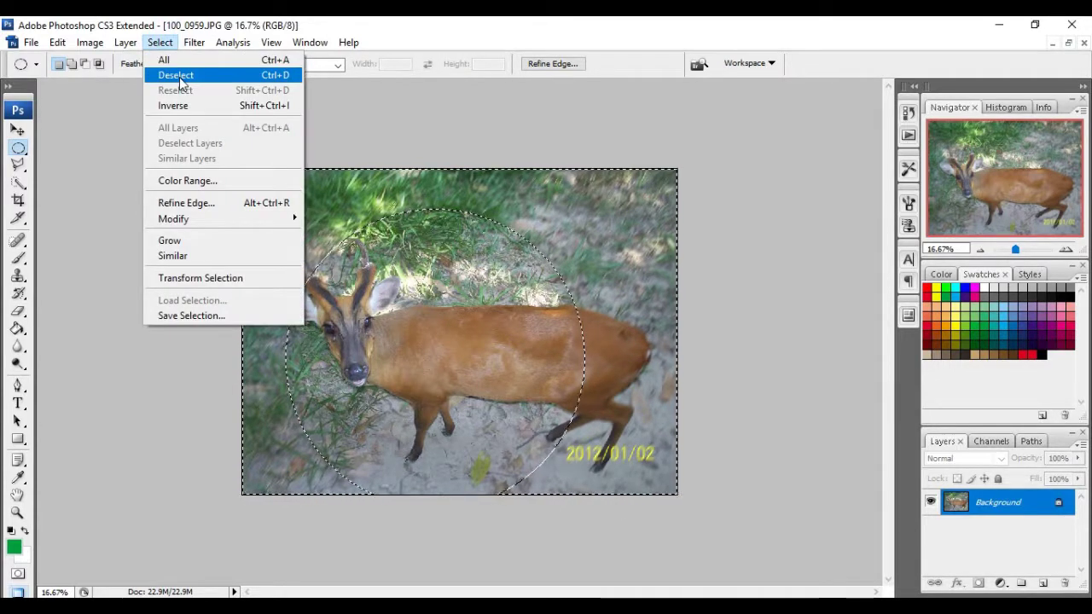
Deselect the oval and switch to the Rectangular Marquee Tool
{"action": "left_click", "coordinate": [589, 296]}
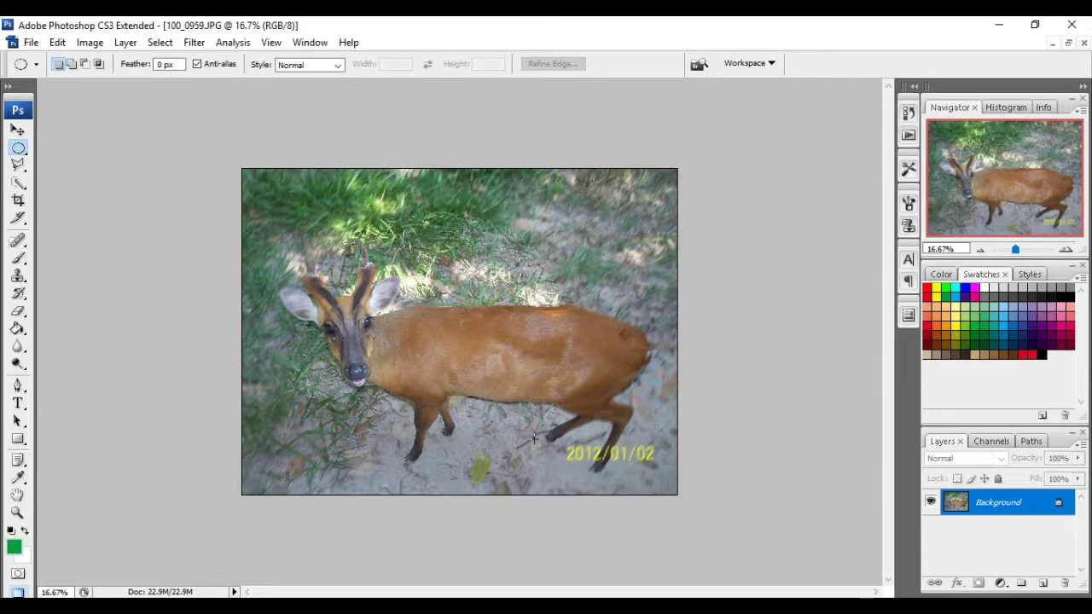
{"action": "left_click", "coordinate": [546, 299]}
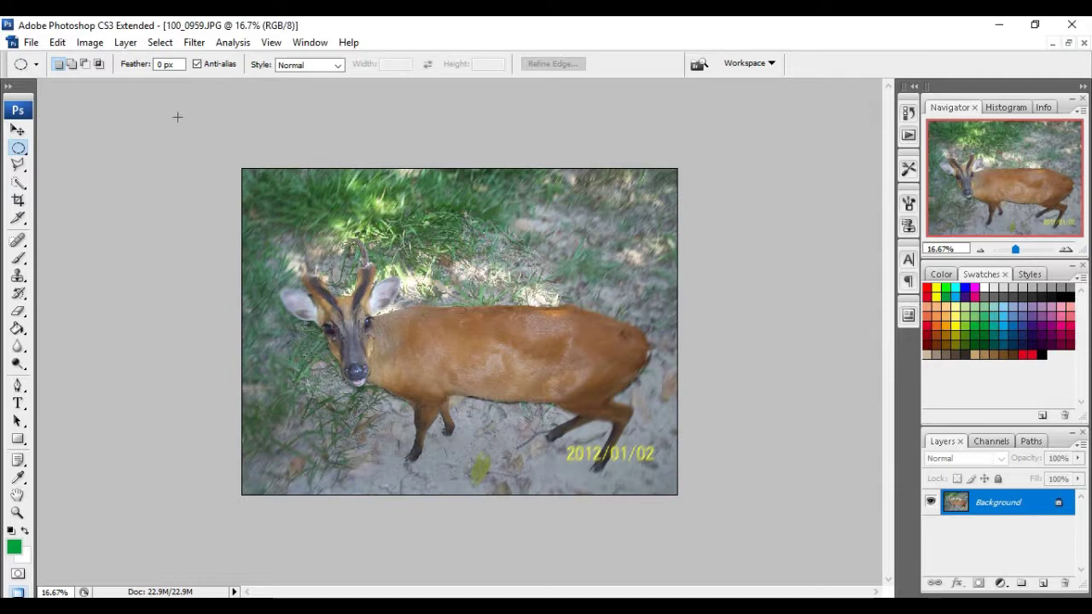
{"action": "right_click", "coordinate": [21, 151]}
{"action": "left_click", "coordinate": [54, 149]}
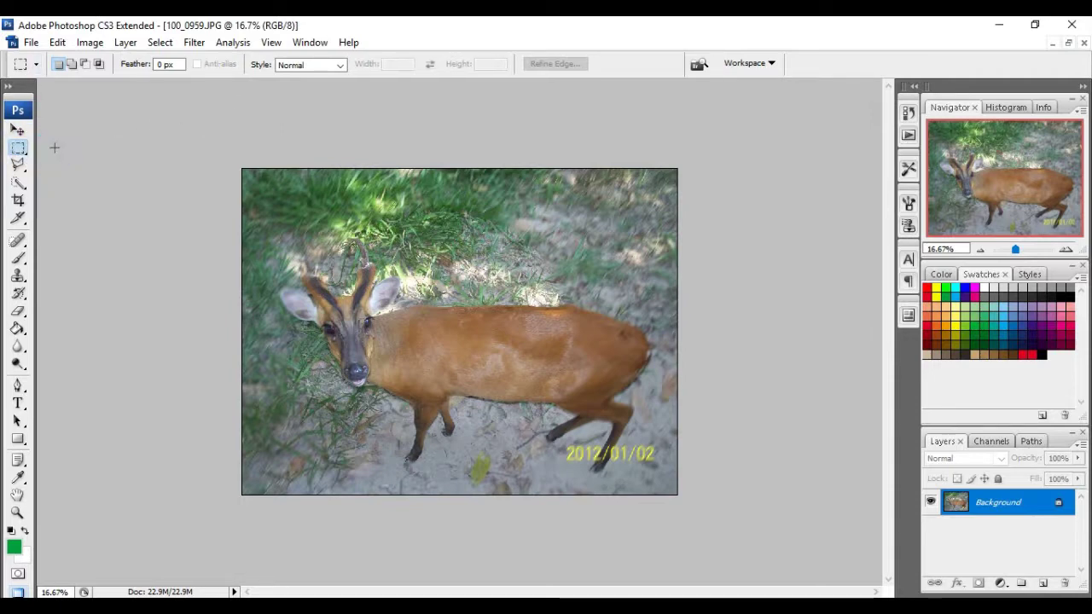
Draw a rectangle around the deer and invert the selection
{"action": "left_click_drag", "start_coordinate": [277, 213], "coordinate": [559, 297]}
{"action": "left_click_drag", "start_coordinate": [648, 453], "coordinate": [655, 457]}
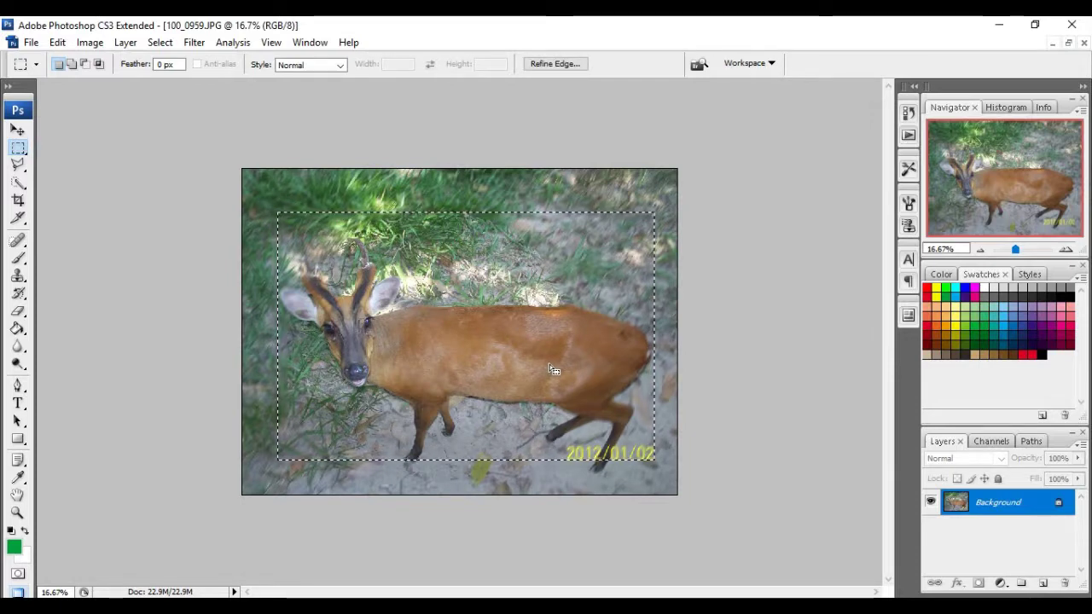
{"action": "left_click", "coordinate": [194, 43]}
{"action": "mouse_move", "coordinate": [222, 218]}
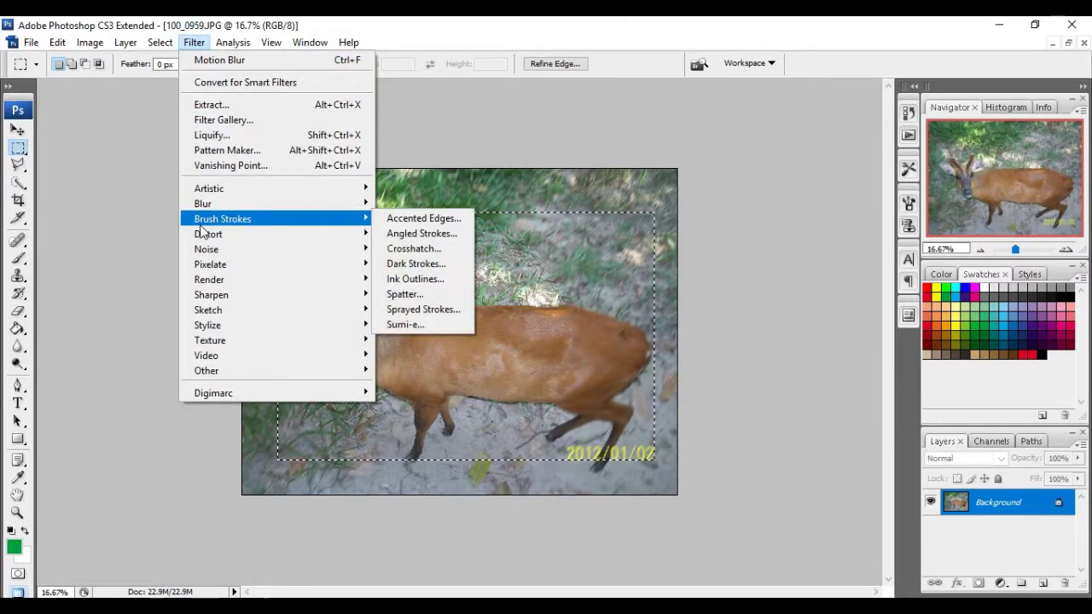
{"action": "left_click", "coordinate": [162, 123]}
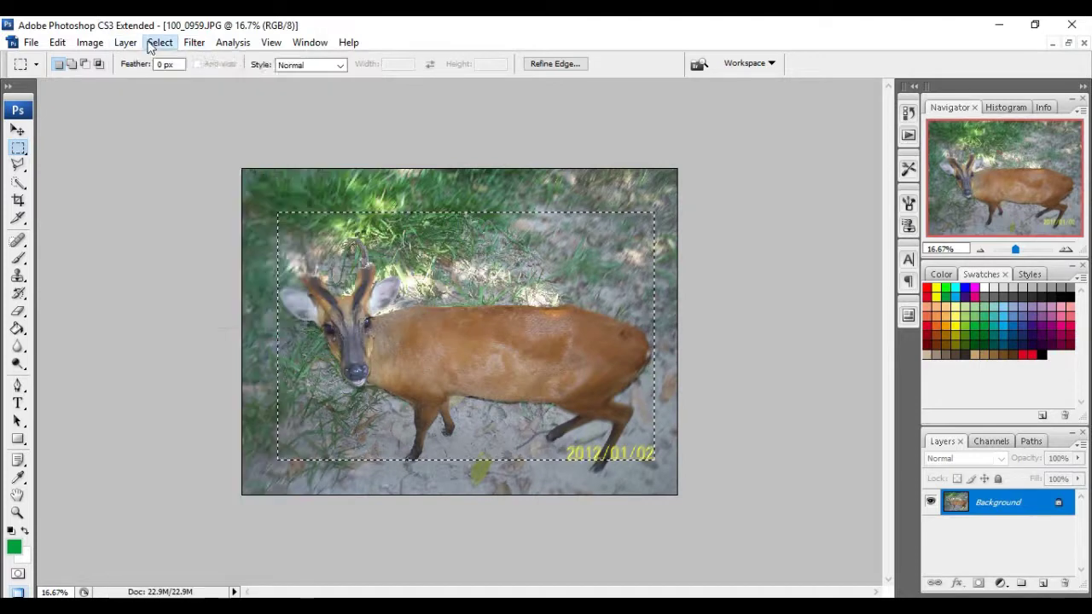
{"action": "left_click", "coordinate": [160, 42]}
{"action": "left_click", "coordinate": [170, 106]}
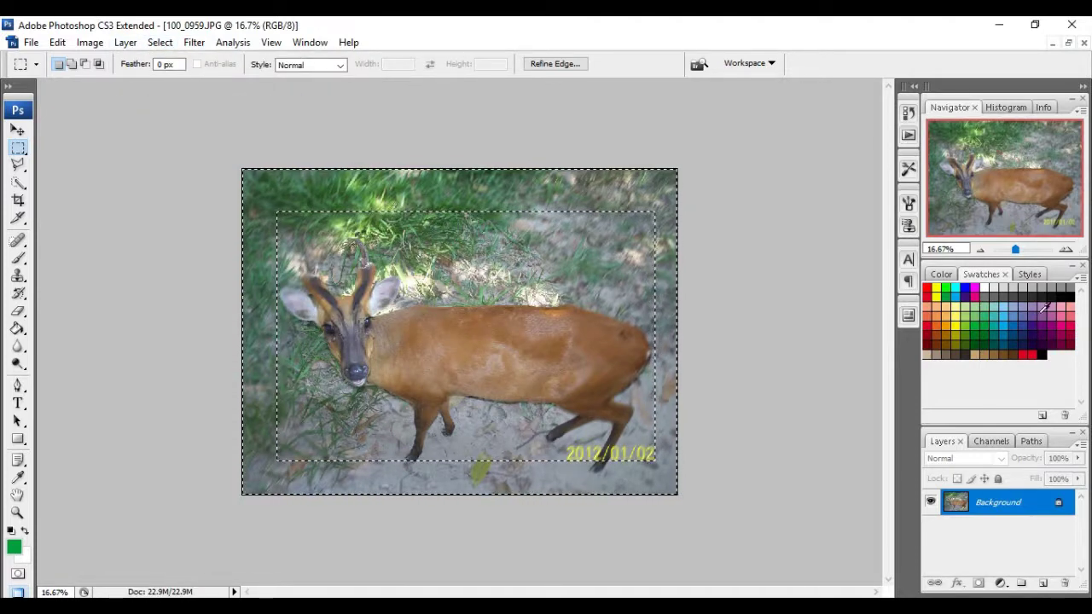
Make cyan the foreground colour and clear the selection
{"action": "left_click", "coordinate": [955, 288]}
{"action": "left_click", "coordinate": [591, 197]}
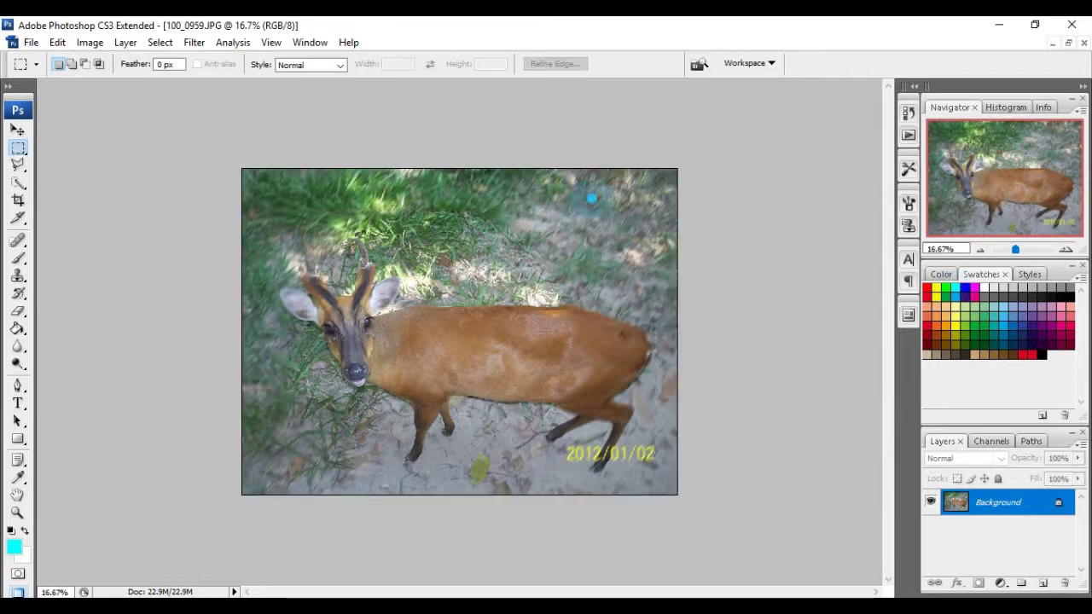
{"action": "left_click", "coordinate": [170, 47]}
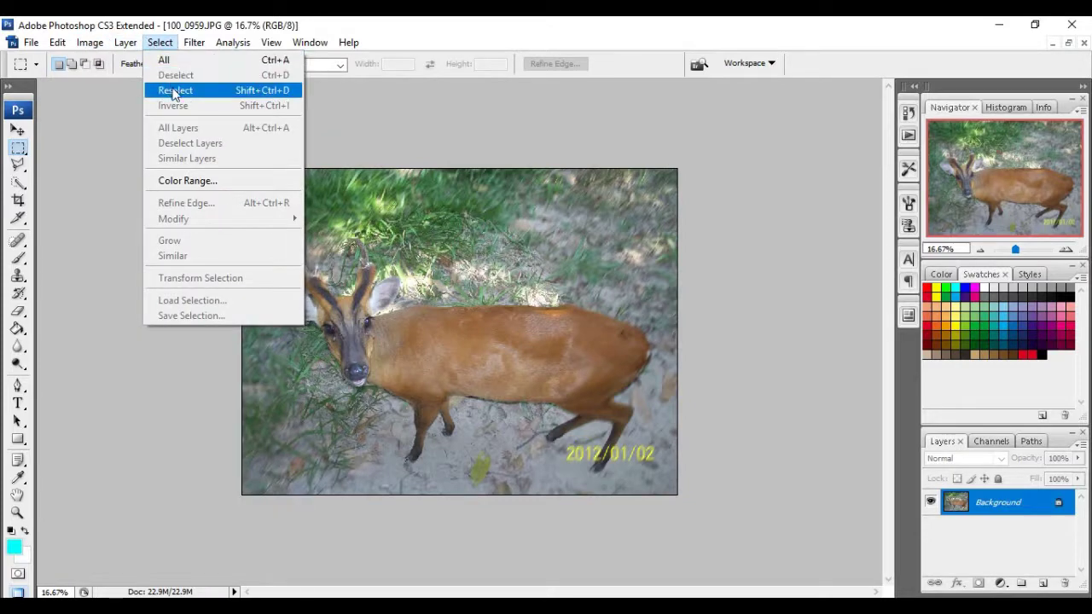
Draw a new rectangle around the deer and invert it to select the surroundings
{"action": "left_click", "coordinate": [522, 290]}
{"action": "left_click", "coordinate": [12, 148]}
{"action": "left_click_drag", "start_coordinate": [270, 228], "coordinate": [378, 303]}
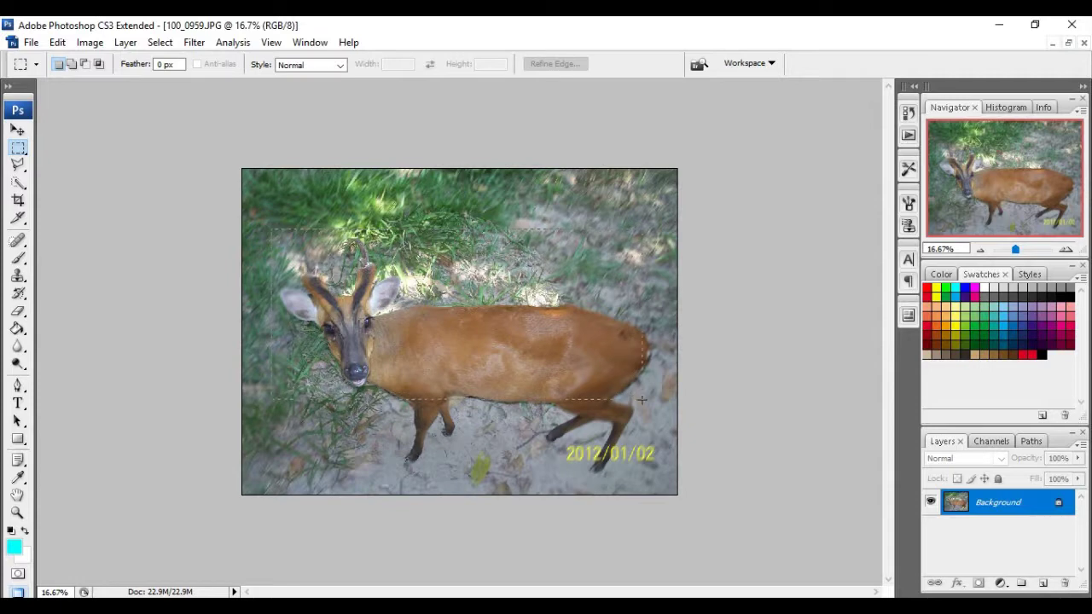
{"action": "left_click_drag", "start_coordinate": [659, 439], "coordinate": [659, 444]}
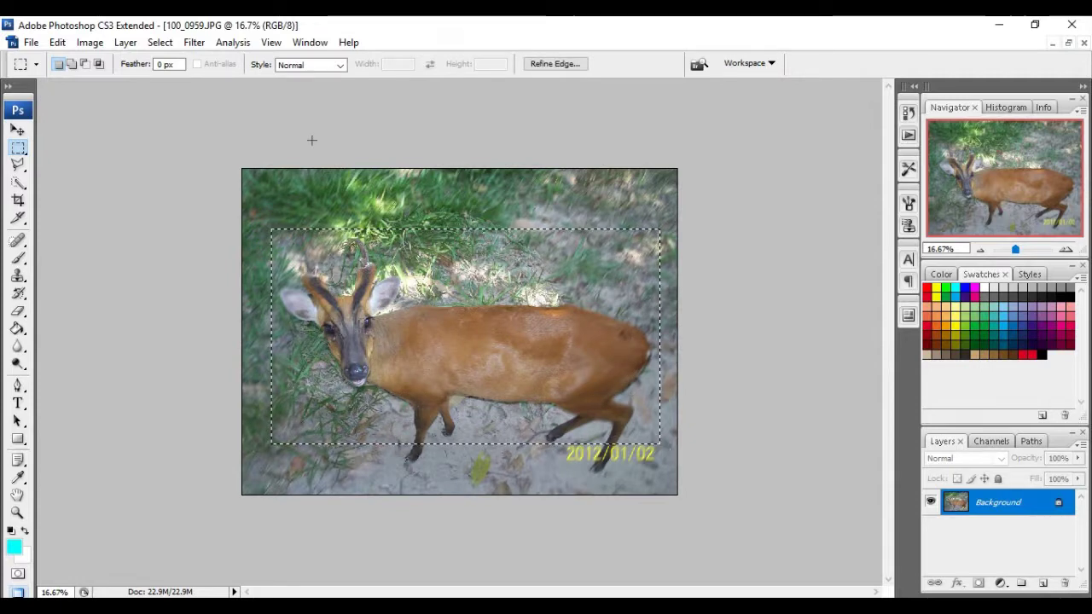
{"action": "left_click", "coordinate": [160, 42]}
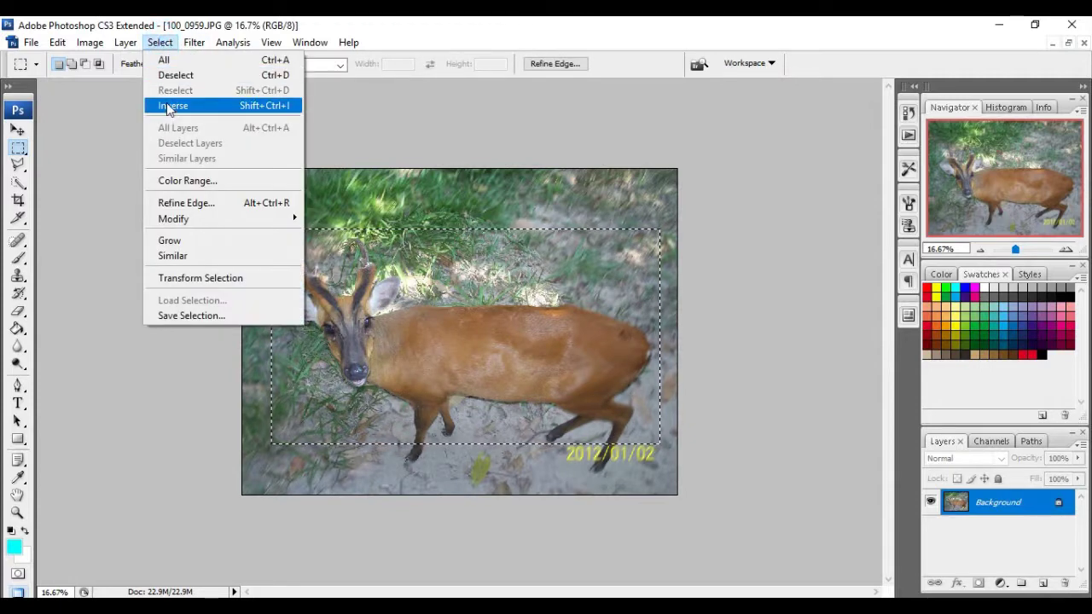
{"action": "left_click", "coordinate": [168, 105]}
{"action": "left_click", "coordinate": [192, 43]}
Apply a heavy 56°, 592-pixel Motion Blur outside the deer's rectangle
{"action": "mouse_move", "coordinate": [203, 204]}
{"action": "left_click", "coordinate": [409, 293]}
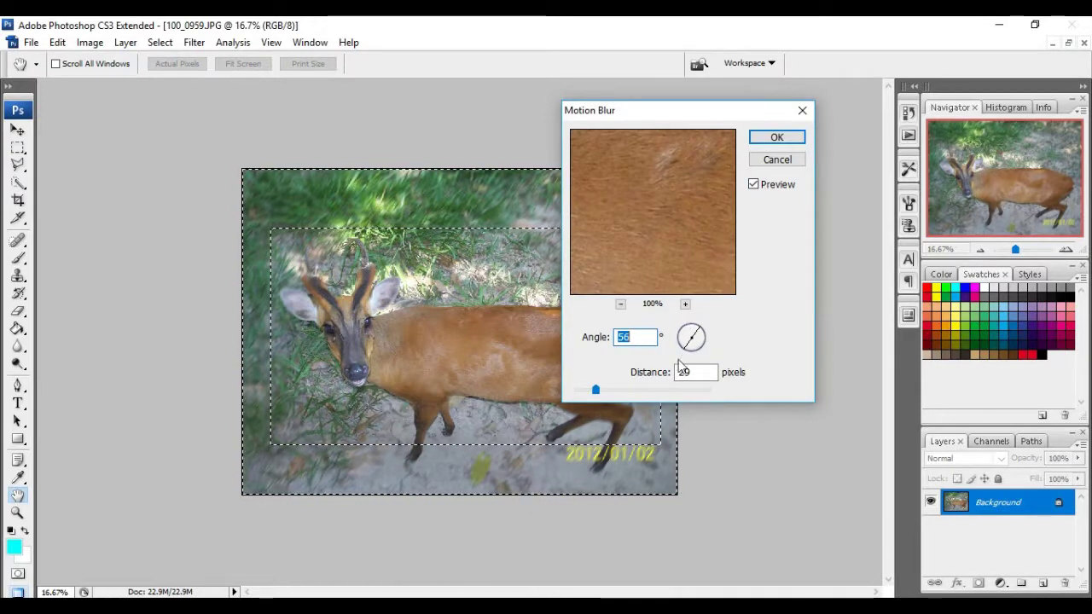
{"action": "left_click_drag", "start_coordinate": [595, 390], "coordinate": [653, 398]}
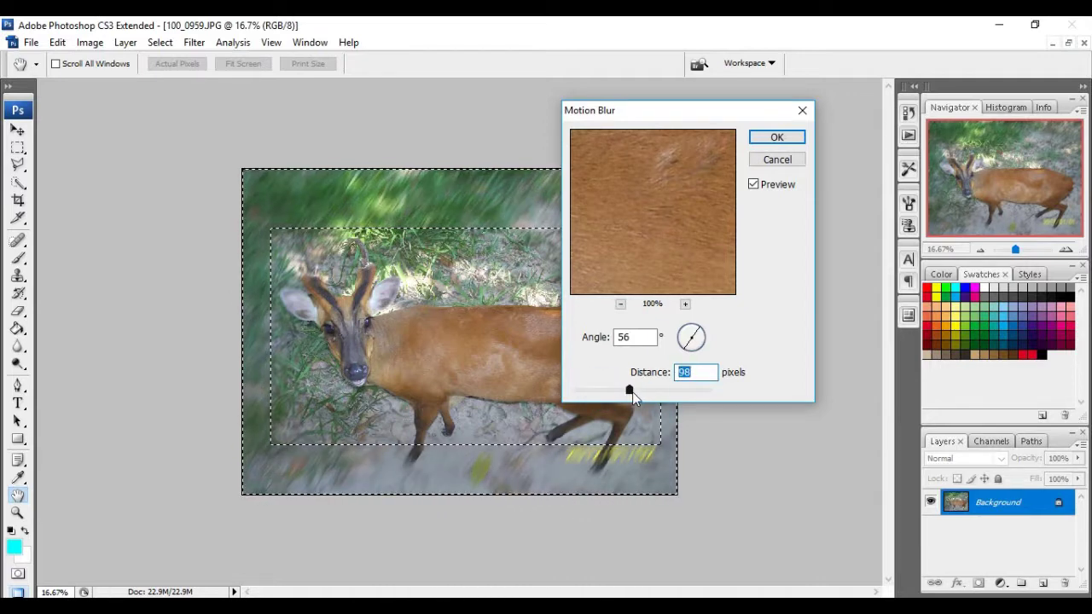
{"action": "left_click_drag", "start_coordinate": [653, 398], "coordinate": [682, 395]}
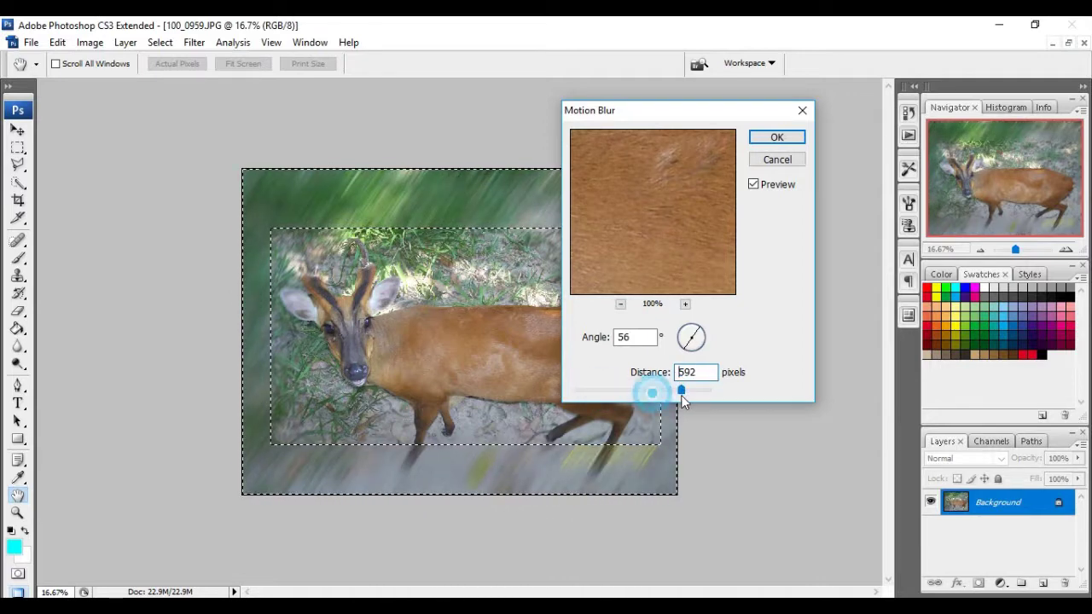
{"action": "left_click", "coordinate": [773, 138]}
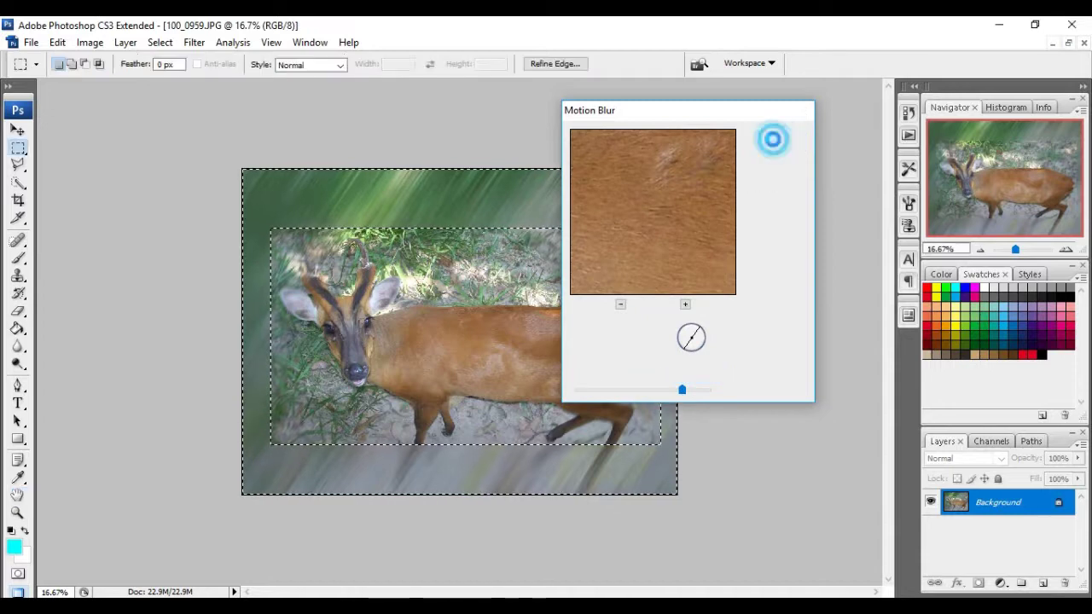
Deselect, then undo to restore the original unblurred deer photo
{"action": "left_click", "coordinate": [591, 346]}
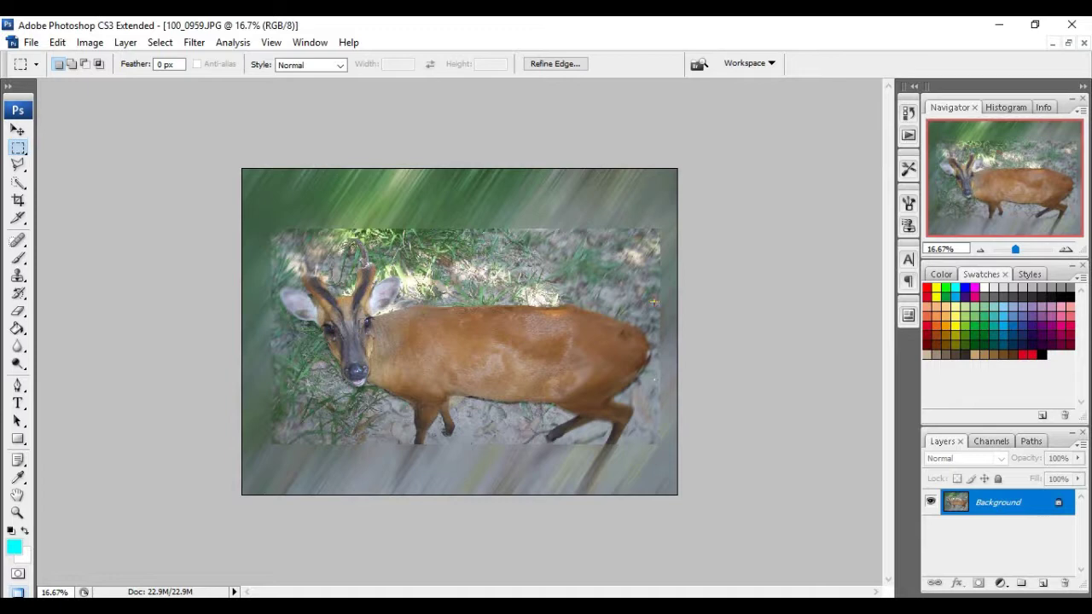
{"action": "key", "text": "ctrl+z"}
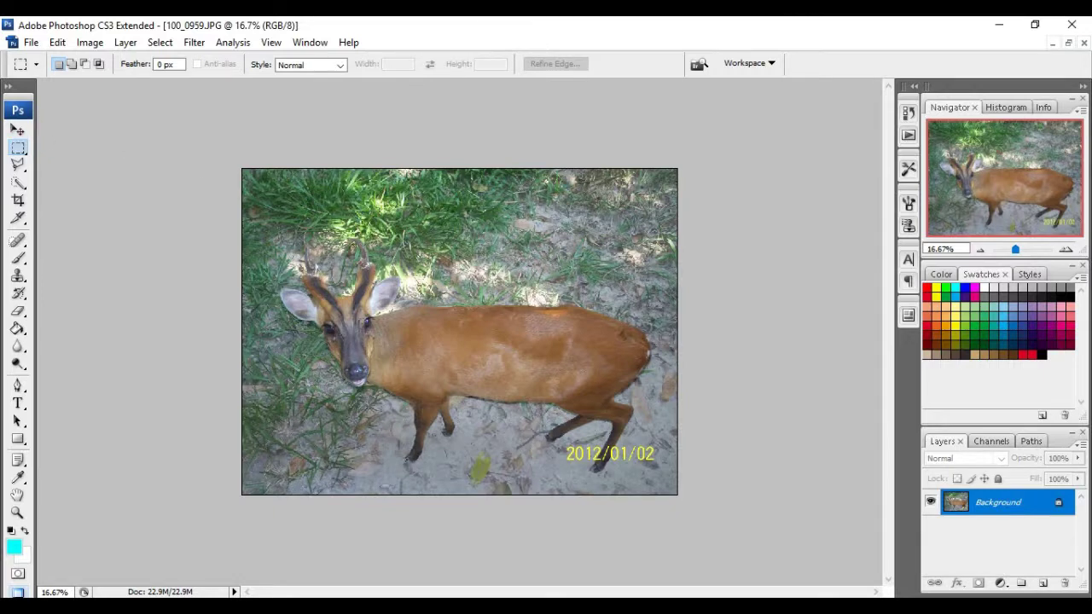
Restore the unblurred original photo and draw a new rectangular marquee around the deer
{"action": "left_click", "coordinate": [273, 244]}
{"action": "left_click_drag", "start_coordinate": [273, 246], "coordinate": [654, 454]}
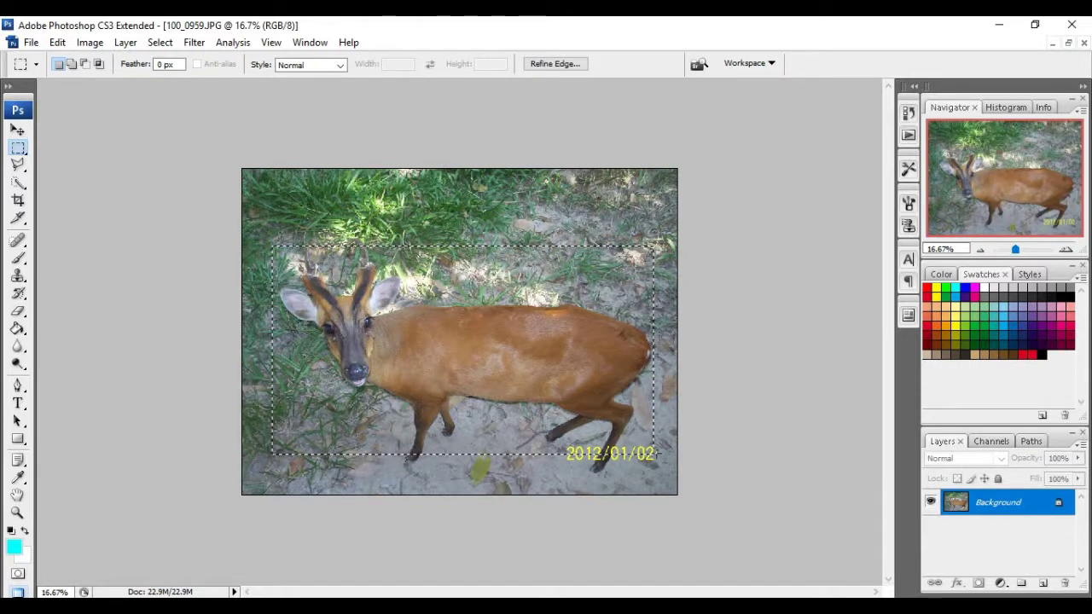
Switch to the Gradient Tool and make yellow the foreground colour
{"action": "left_click", "coordinate": [18, 329]}
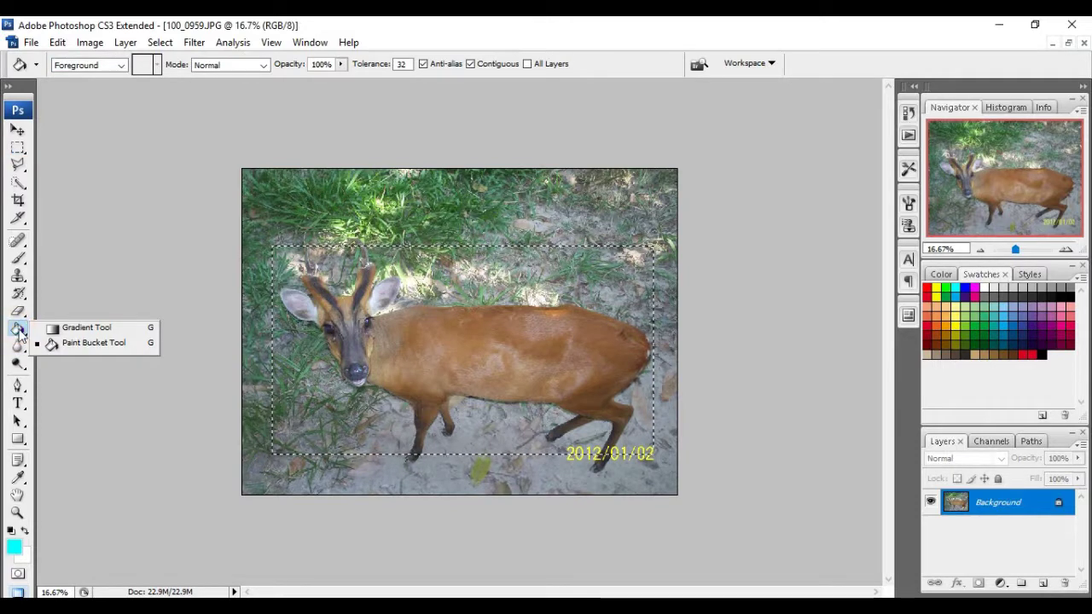
{"action": "left_click", "coordinate": [81, 327]}
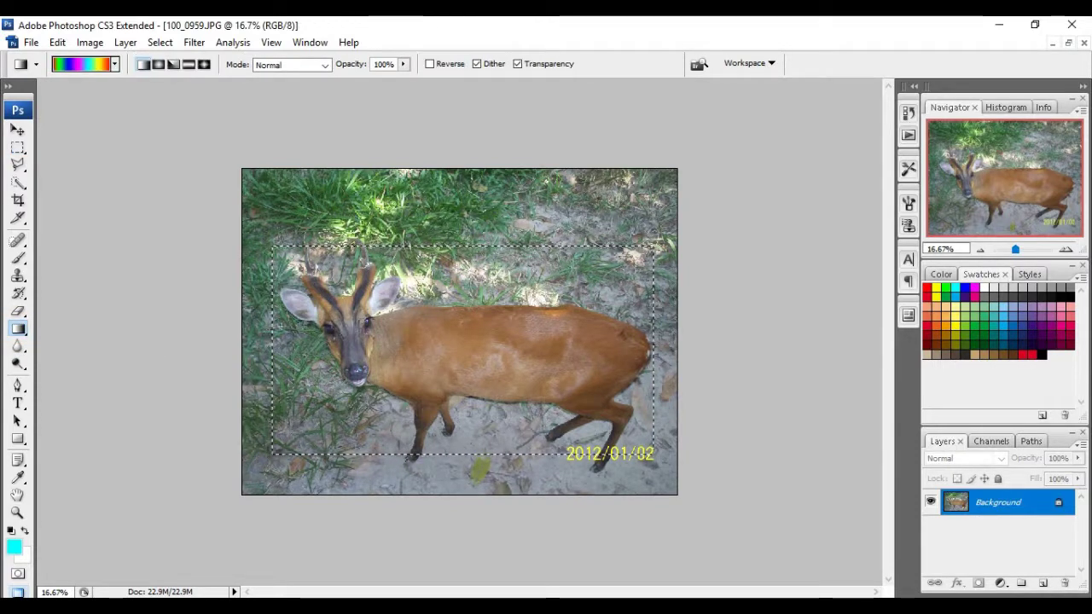
{"action": "left_click", "coordinate": [937, 290]}
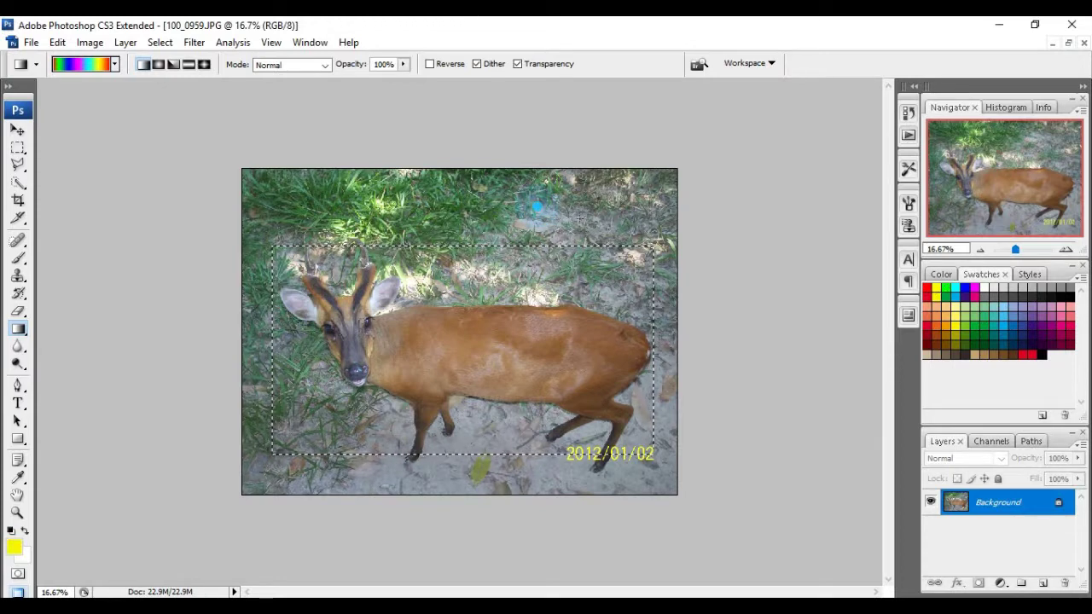
Choose the yellow-orange gradient preset, then switch to the Paint Bucket Tool
{"action": "left_click", "coordinate": [116, 65]}
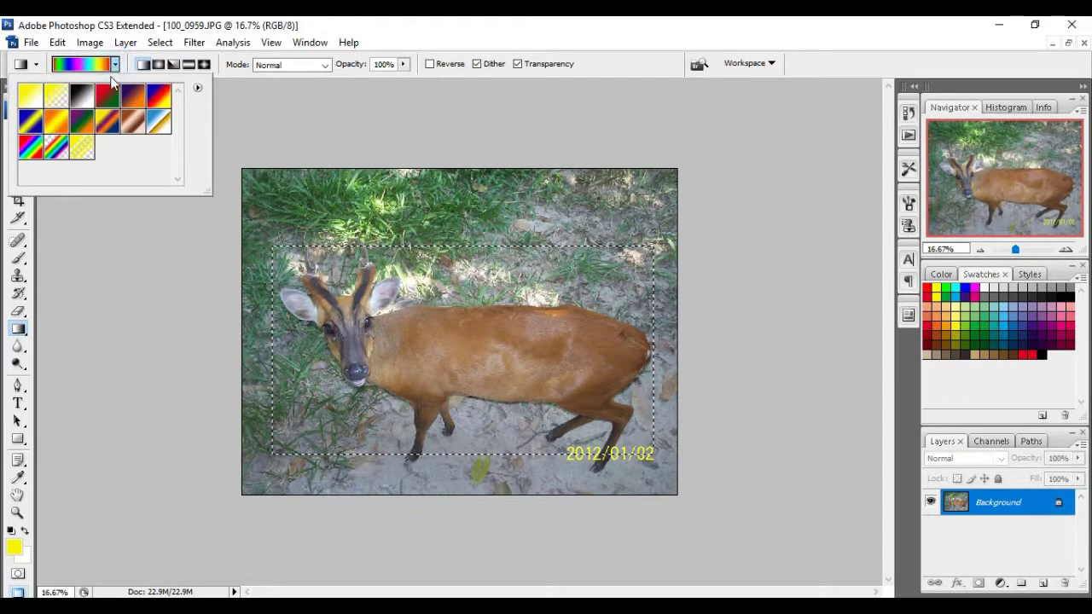
{"action": "left_click", "coordinate": [57, 103]}
{"action": "left_click", "coordinate": [55, 121]}
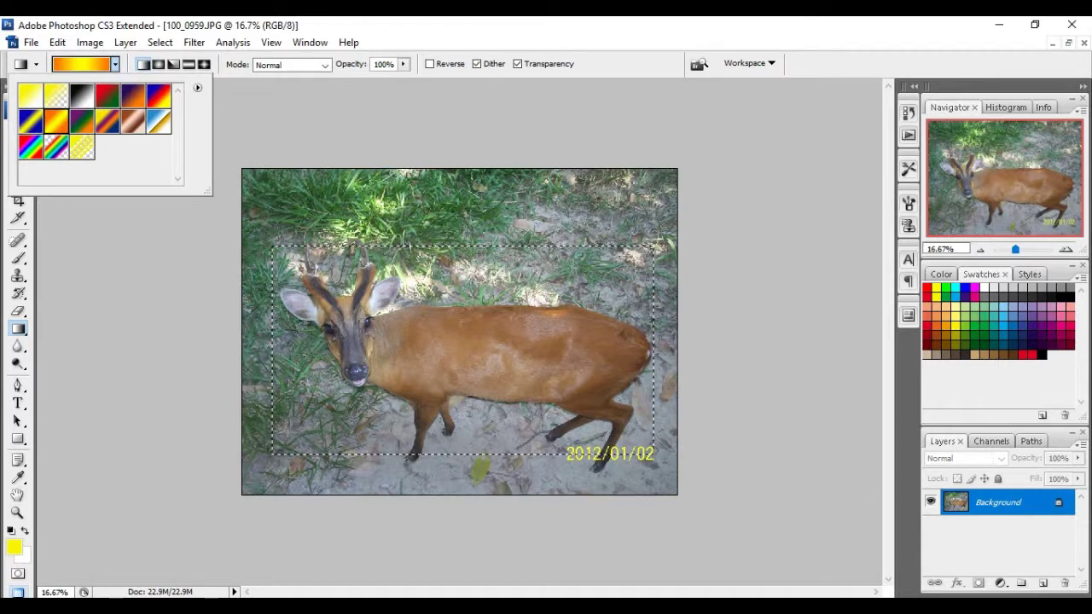
{"action": "left_click", "coordinate": [406, 292]}
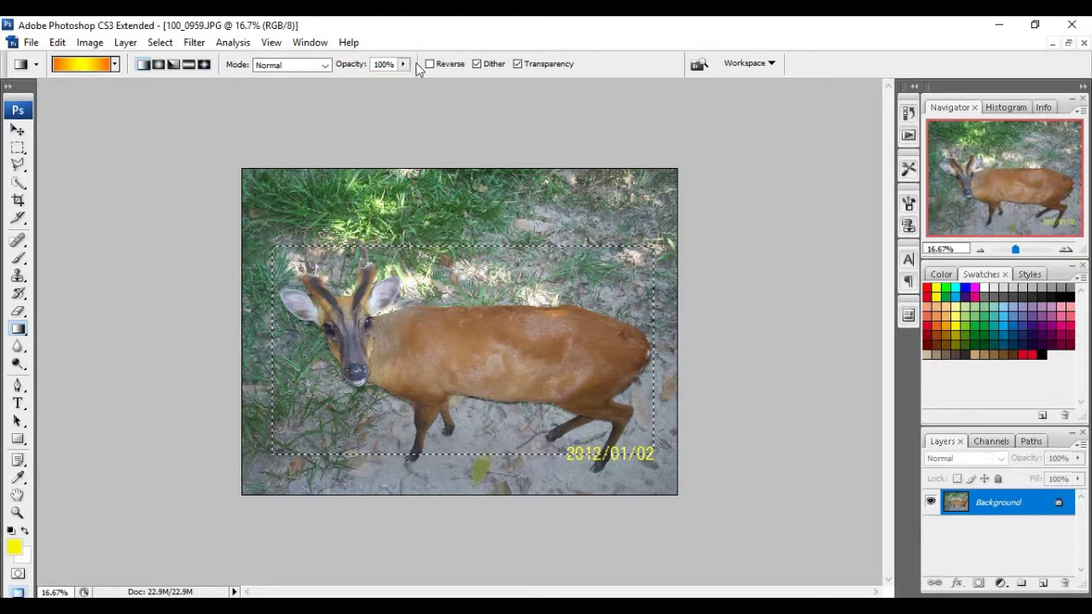
{"action": "left_click", "coordinate": [12, 333]}
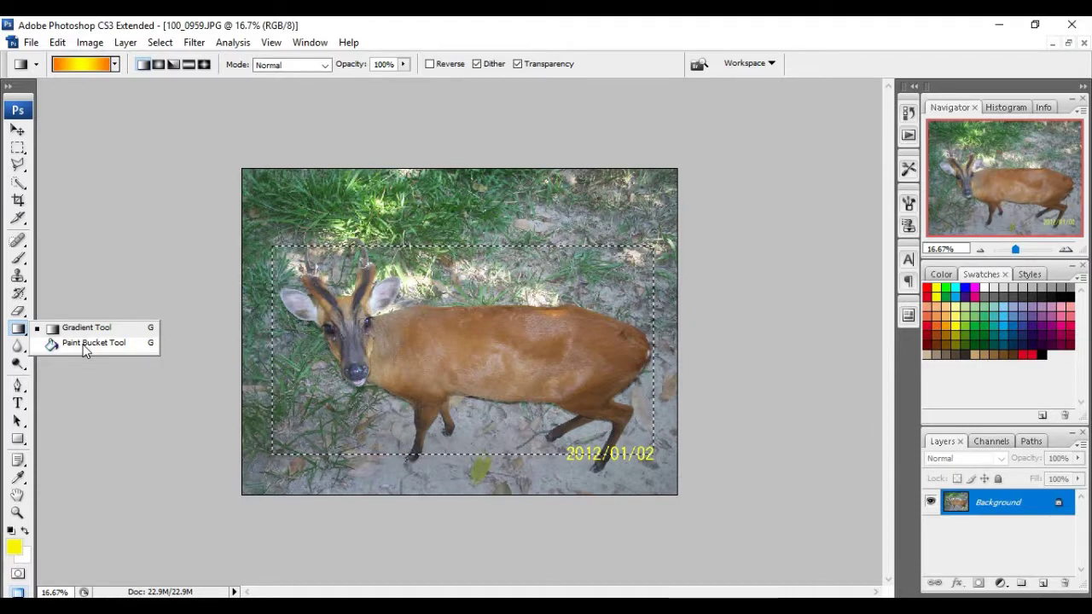
{"action": "left_click", "coordinate": [85, 343]}
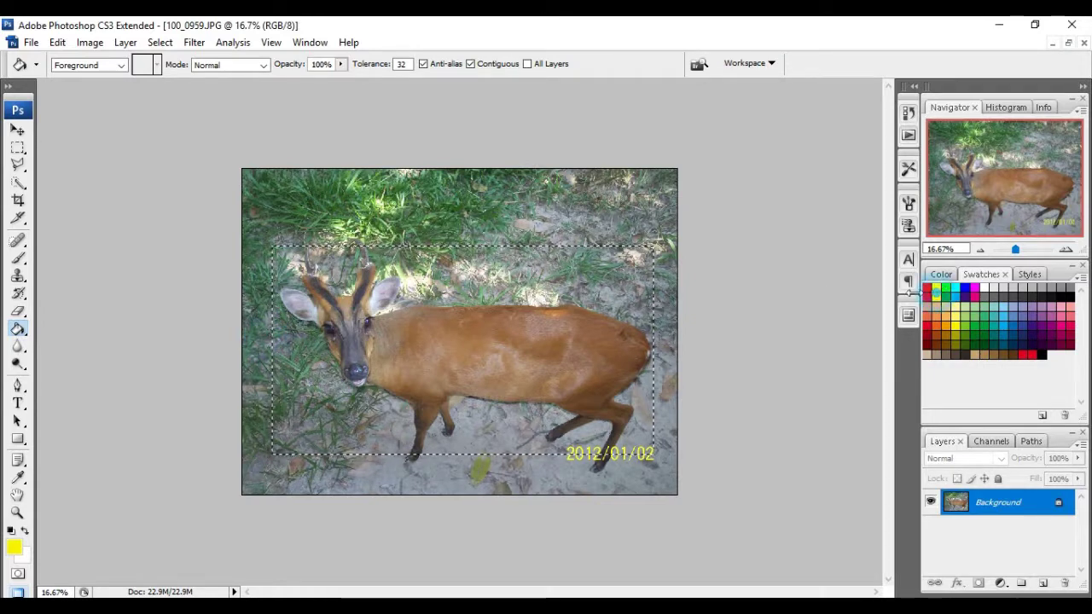
Flood-fill the main areas of the deer's body with yellow
{"action": "left_click", "coordinate": [597, 282]}
{"action": "left_click", "coordinate": [536, 312]}
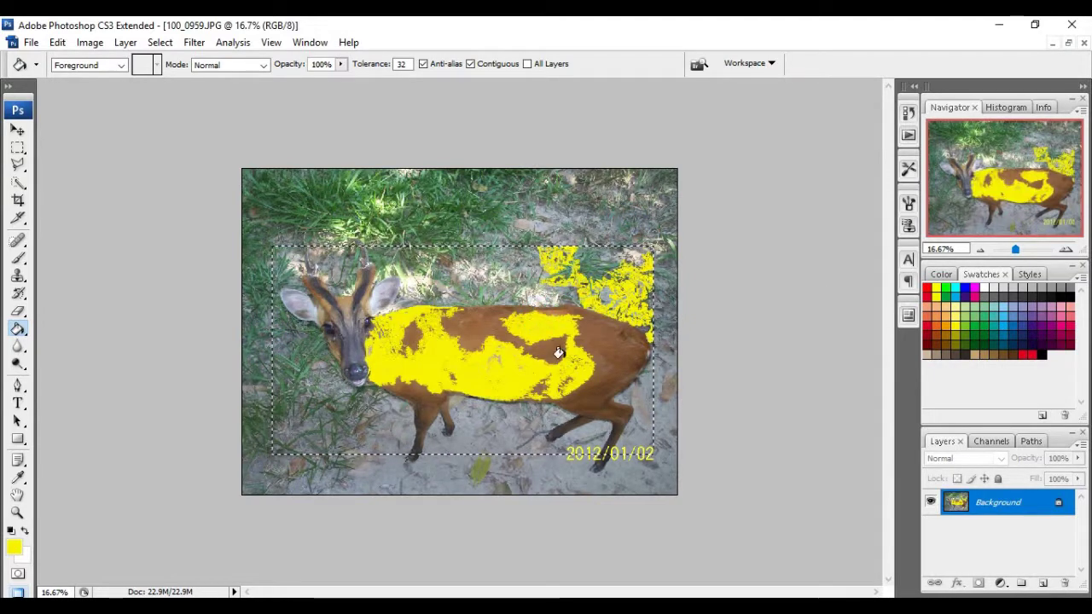
{"action": "left_click", "coordinate": [600, 380]}
{"action": "left_click", "coordinate": [608, 350]}
{"action": "left_click", "coordinate": [506, 326]}
{"action": "left_click", "coordinate": [431, 342]}
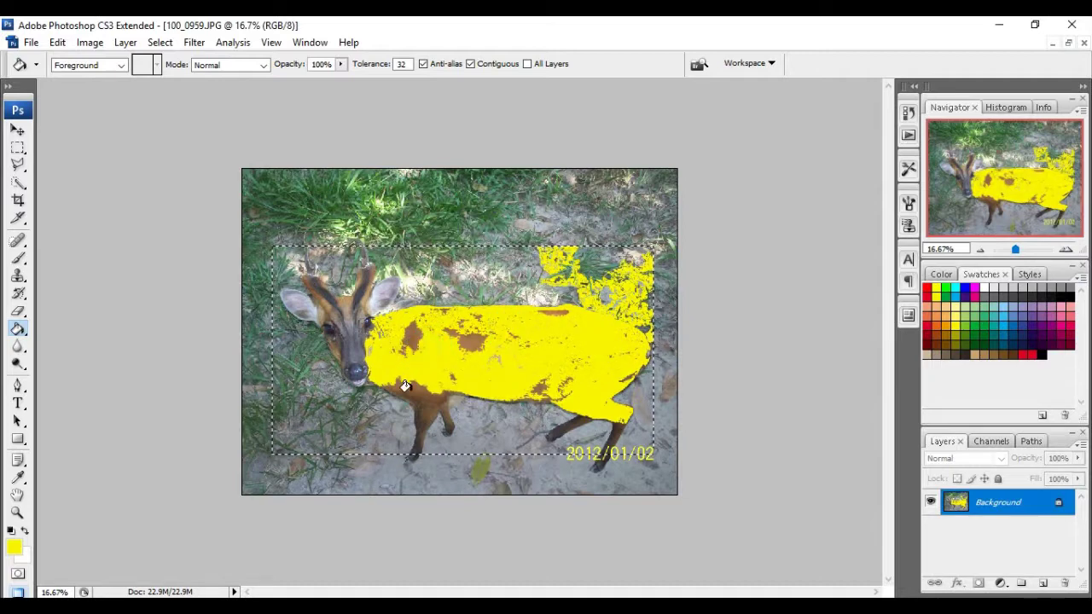
Fill the deer's neck, forehead and remaining brown body and belly patches yellow
{"action": "left_click", "coordinate": [361, 360]}
{"action": "left_click", "coordinate": [324, 290]}
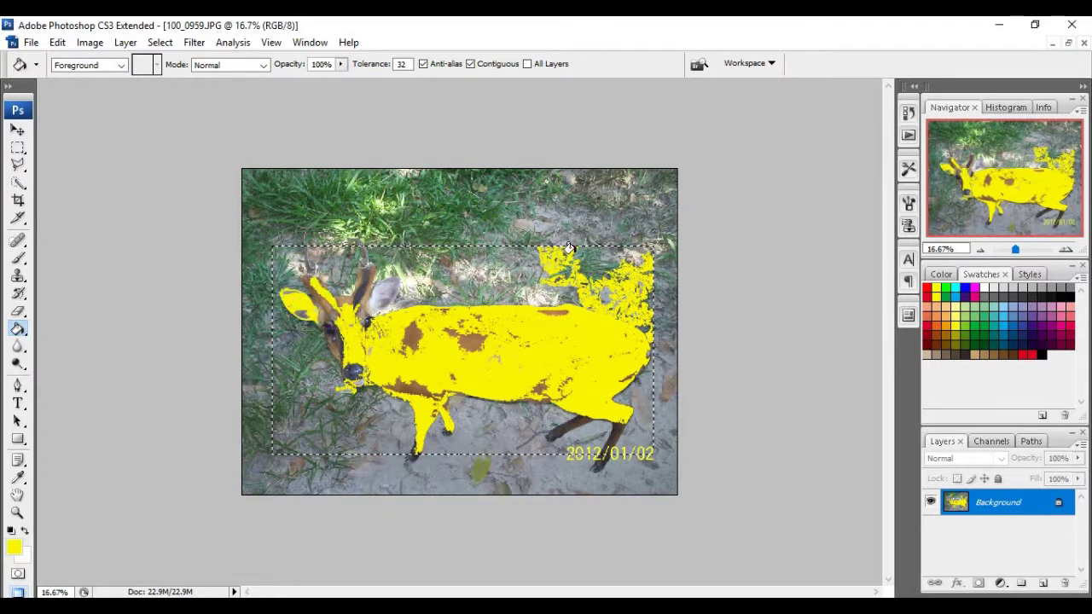
{"action": "left_click", "coordinate": [475, 344]}
{"action": "left_click", "coordinate": [409, 341]}
{"action": "left_click", "coordinate": [416, 395]}
{"action": "left_click", "coordinate": [414, 383]}
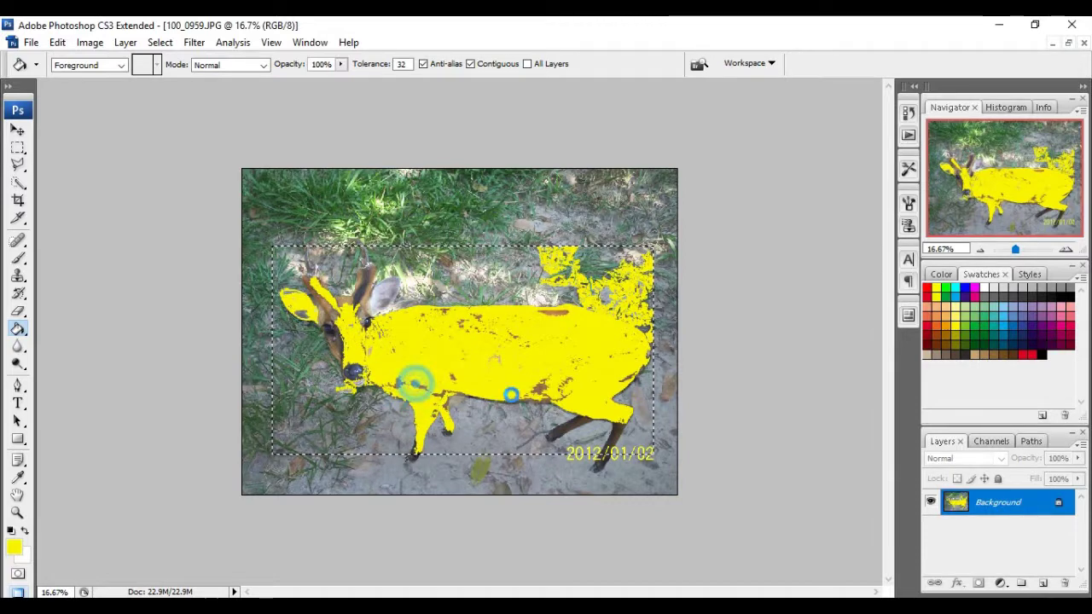
{"action": "left_click", "coordinate": [543, 392]}
Fill the leftover patches on the back, head, face, ear and snout yellow, then pick red
{"action": "left_click", "coordinate": [566, 316]}
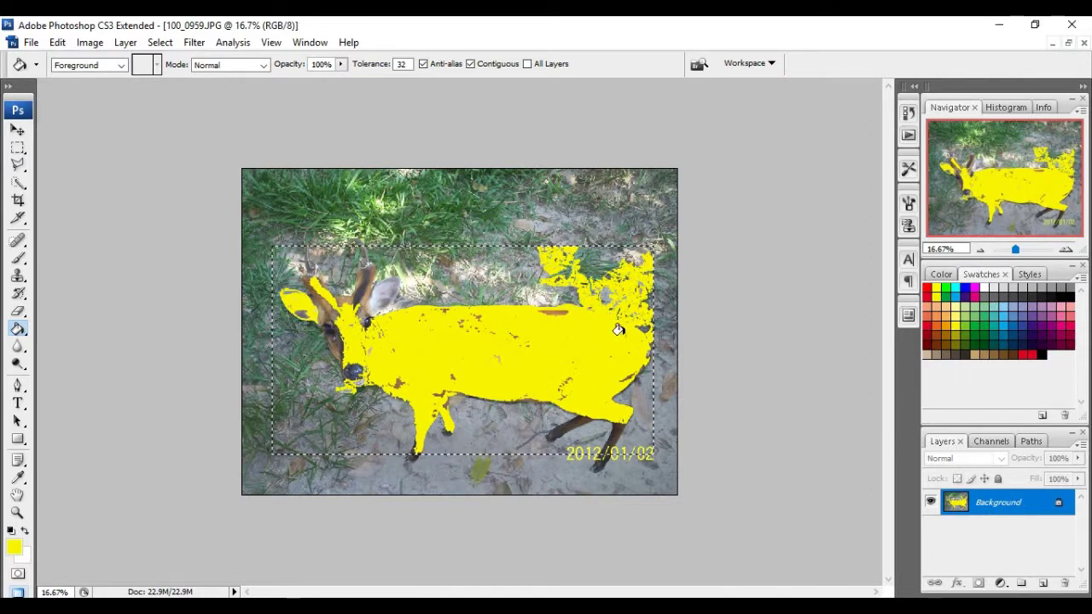
{"action": "left_click", "coordinate": [328, 308]}
{"action": "left_click", "coordinate": [332, 338]}
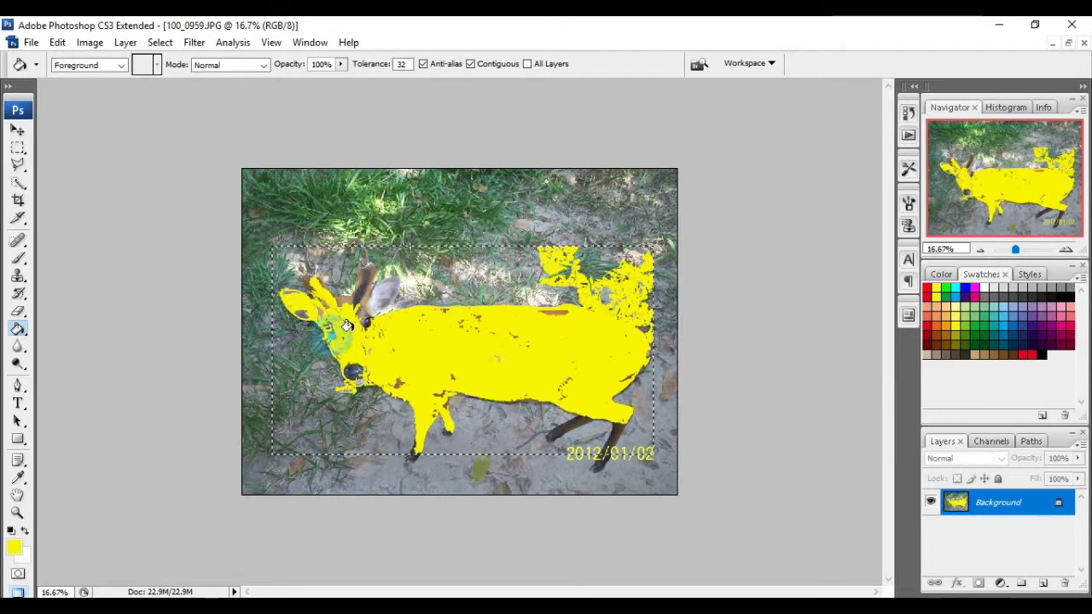
{"action": "left_click", "coordinate": [356, 288]}
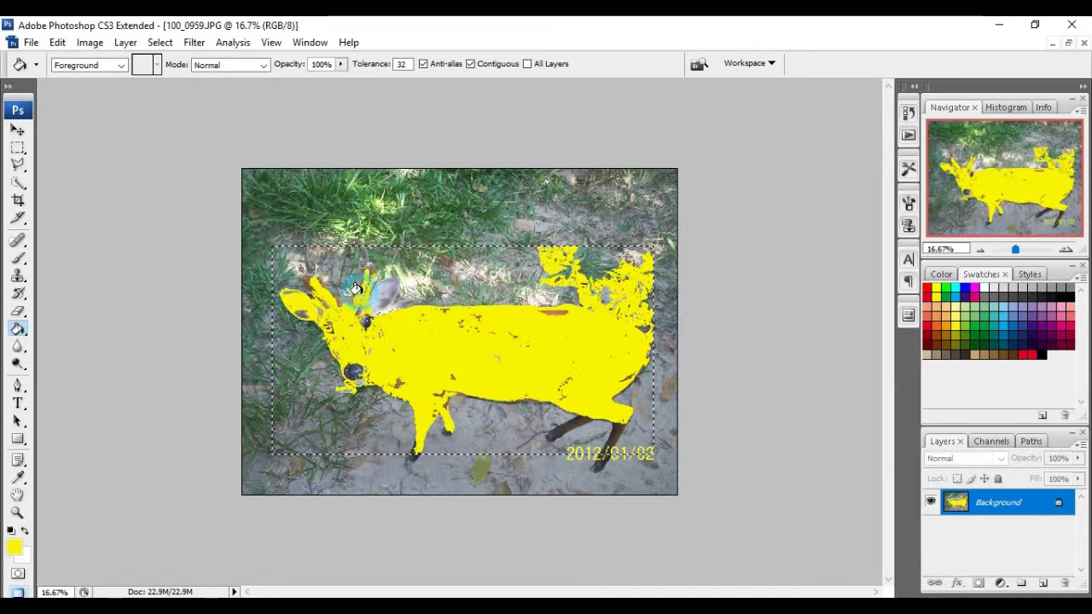
{"action": "left_click", "coordinate": [309, 292]}
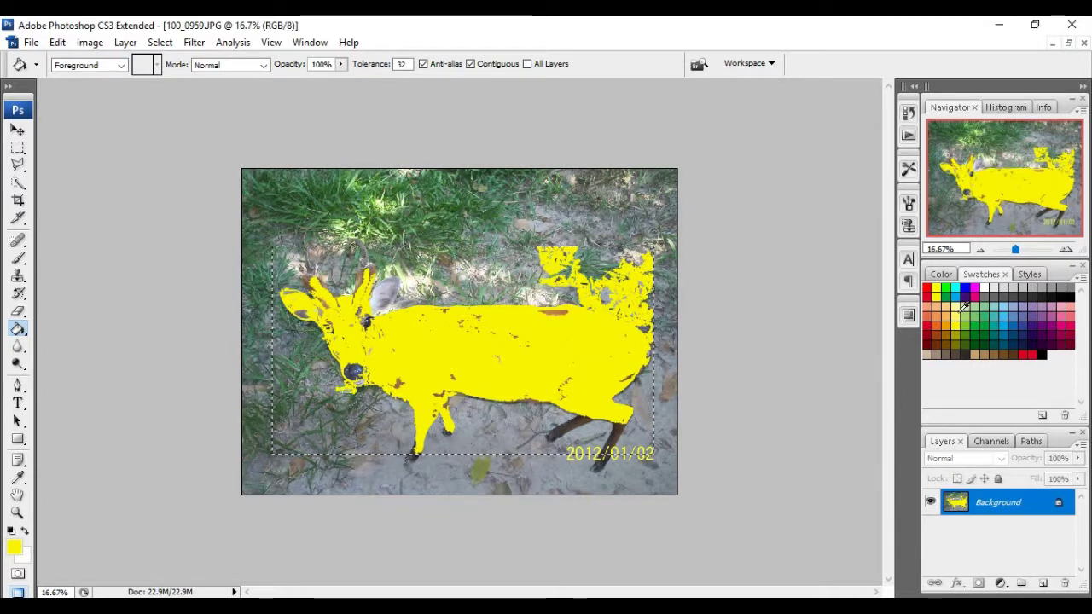
{"action": "left_click", "coordinate": [930, 290]}
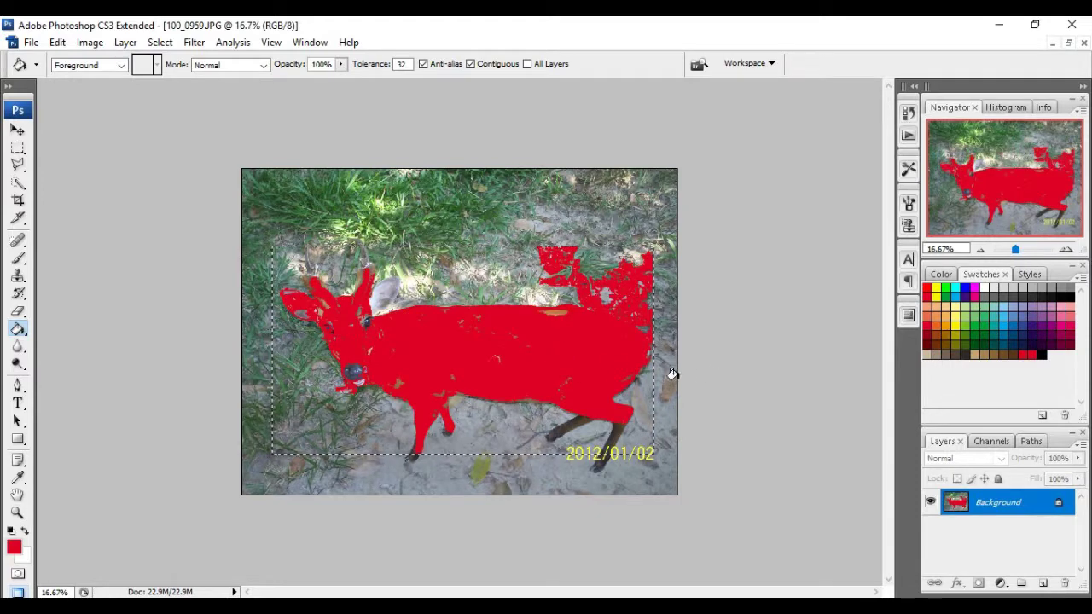
Keep the Paint Bucket Tool active, ready to refill the yellow deer with red
{"action": "left_click", "coordinate": [18, 330]}
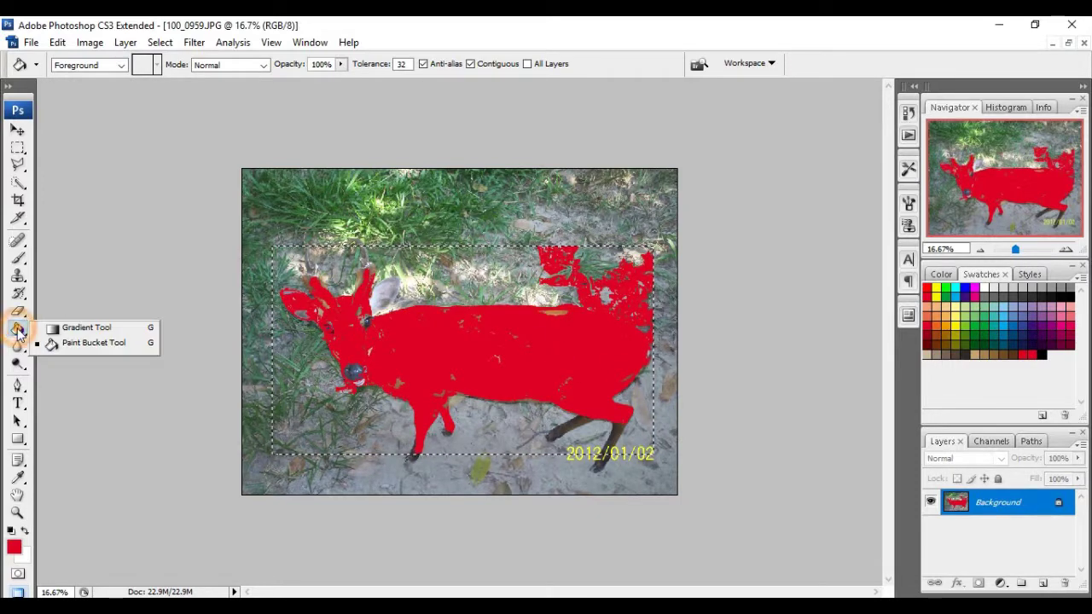
{"action": "left_click", "coordinate": [93, 343]}
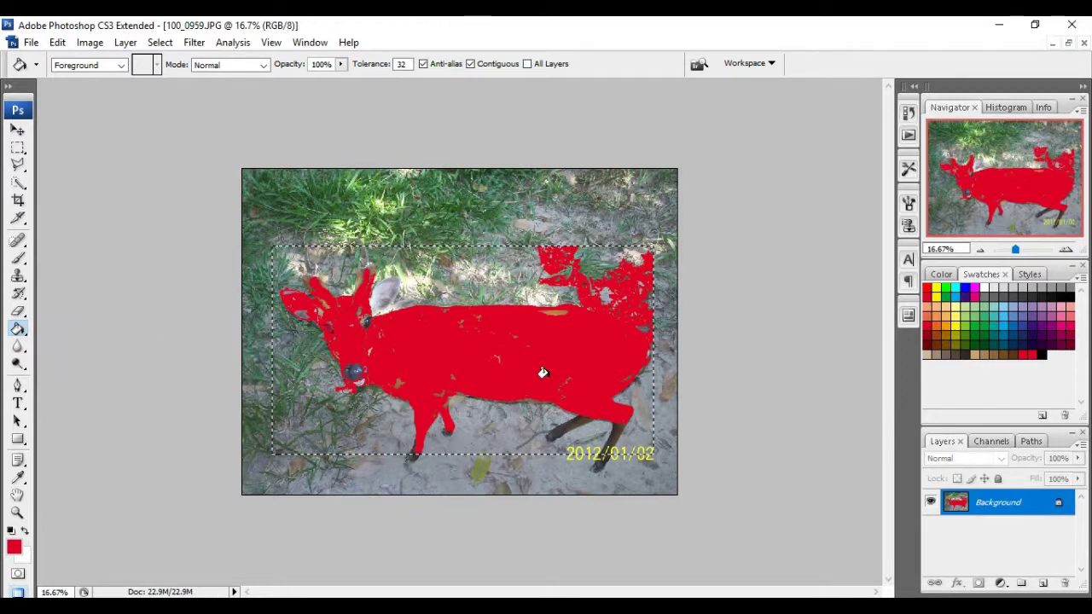